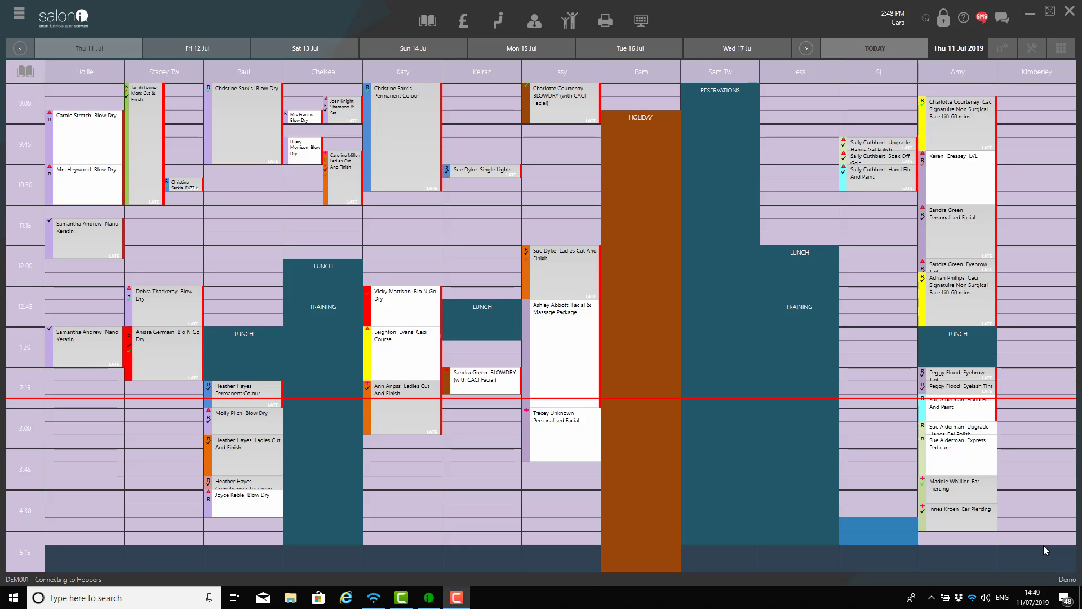
# - Open the stock dashboard, review the stock versus sales chart, and open the purchase orders list
pyautogui.click(20, 13)
pyautogui.moveTo(59, 19)
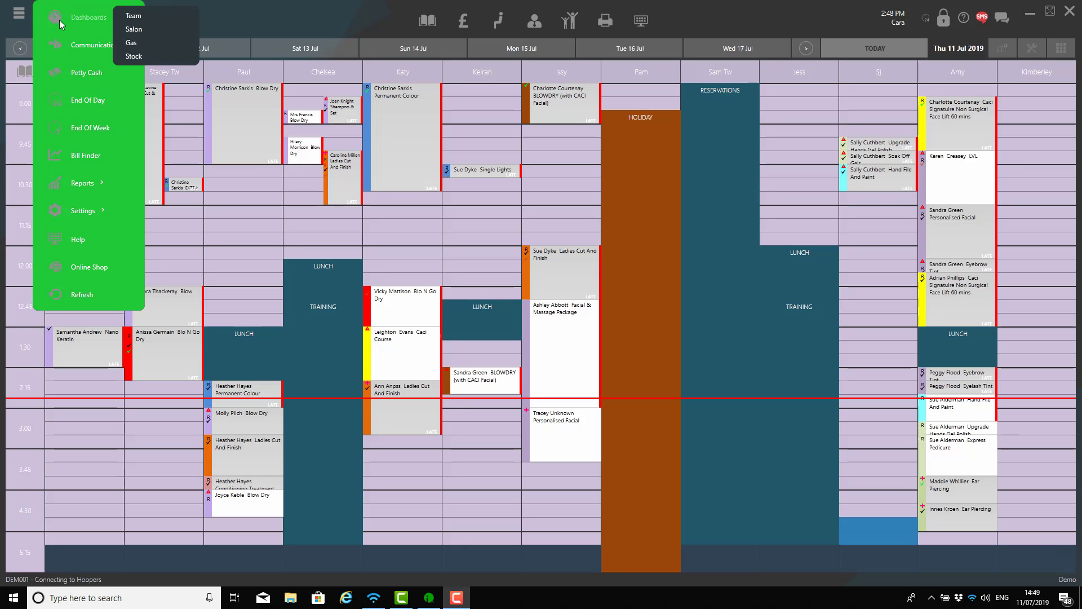
pyautogui.click(130, 57)
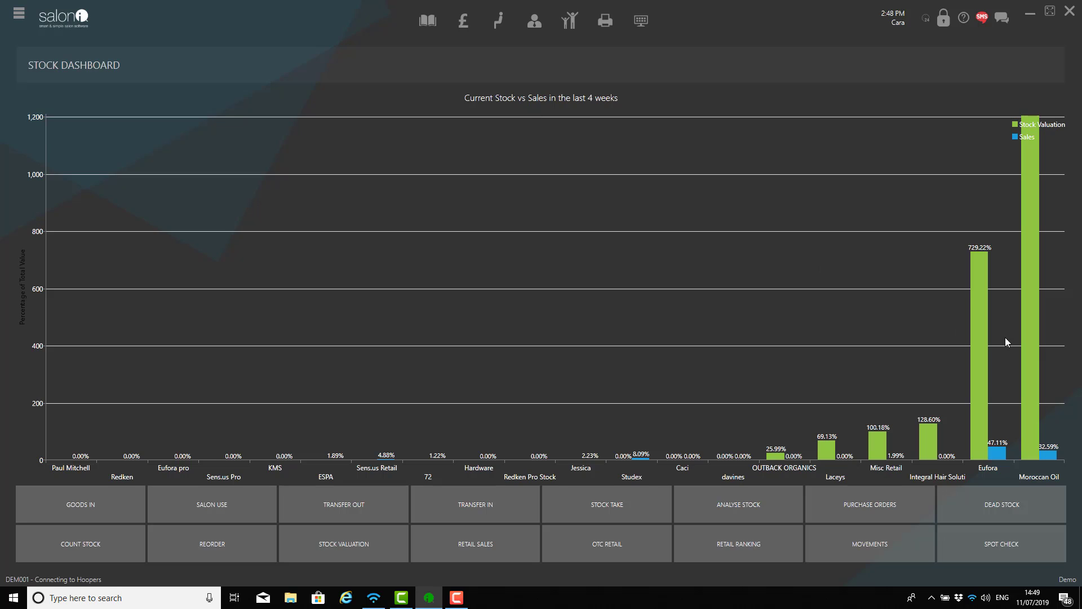
pyautogui.moveTo(978, 336)
pyautogui.moveTo(998, 454)
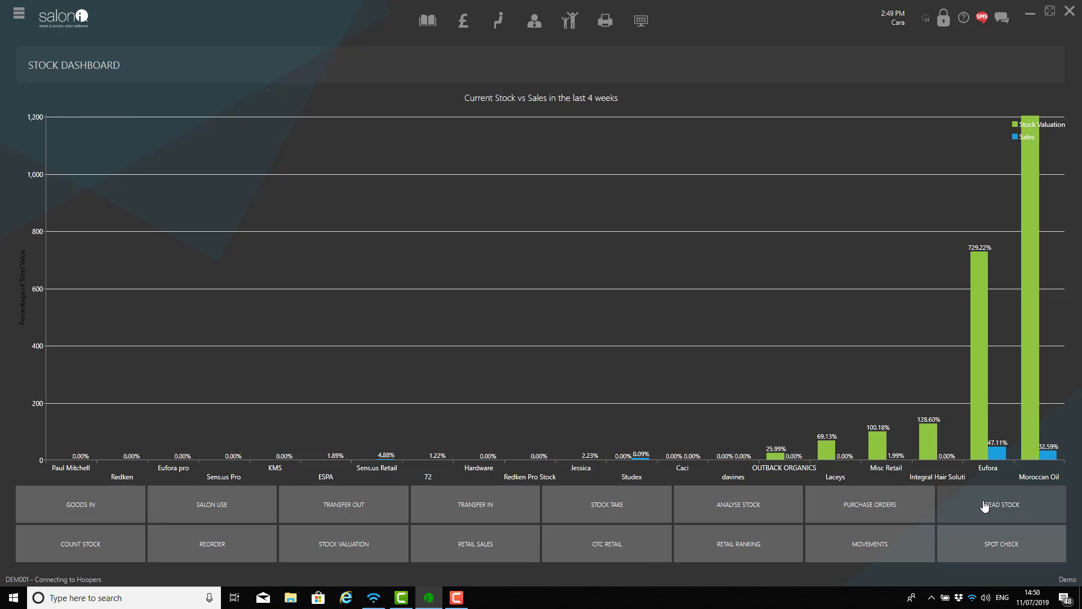
pyautogui.click(904, 514)
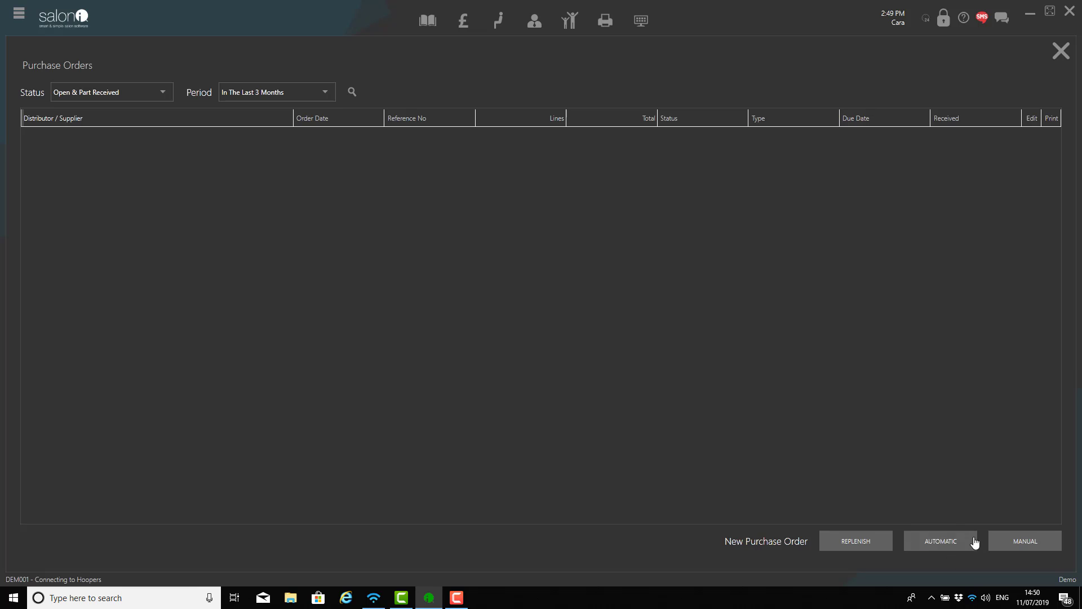
# - Generate an automatic purchase order for the supplier Paul Mitchell, based on minimum stock levels
pyautogui.click(945, 548)
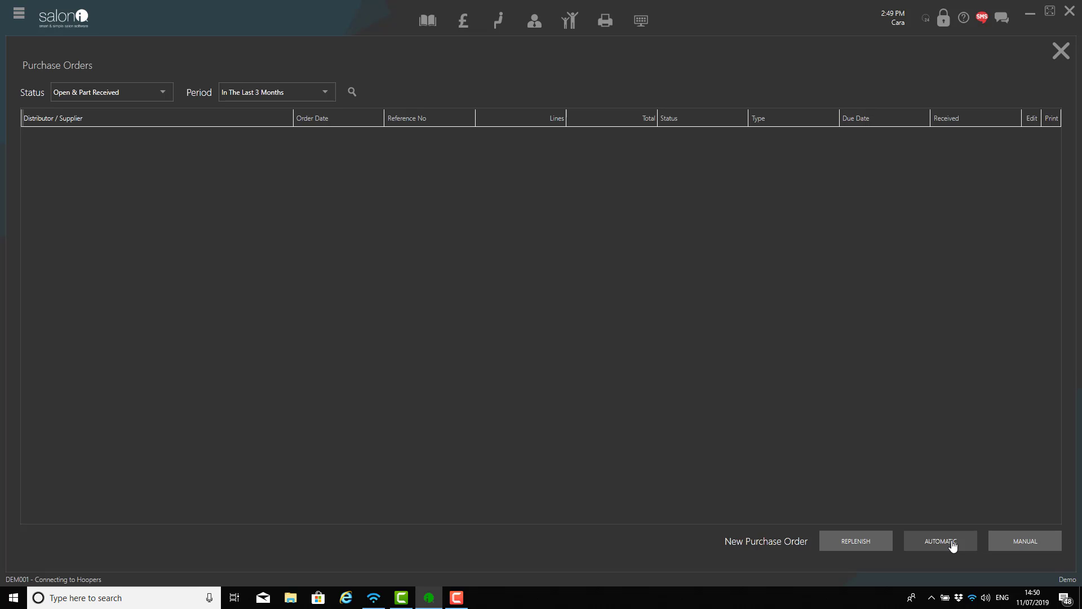
pyautogui.click(940, 541)
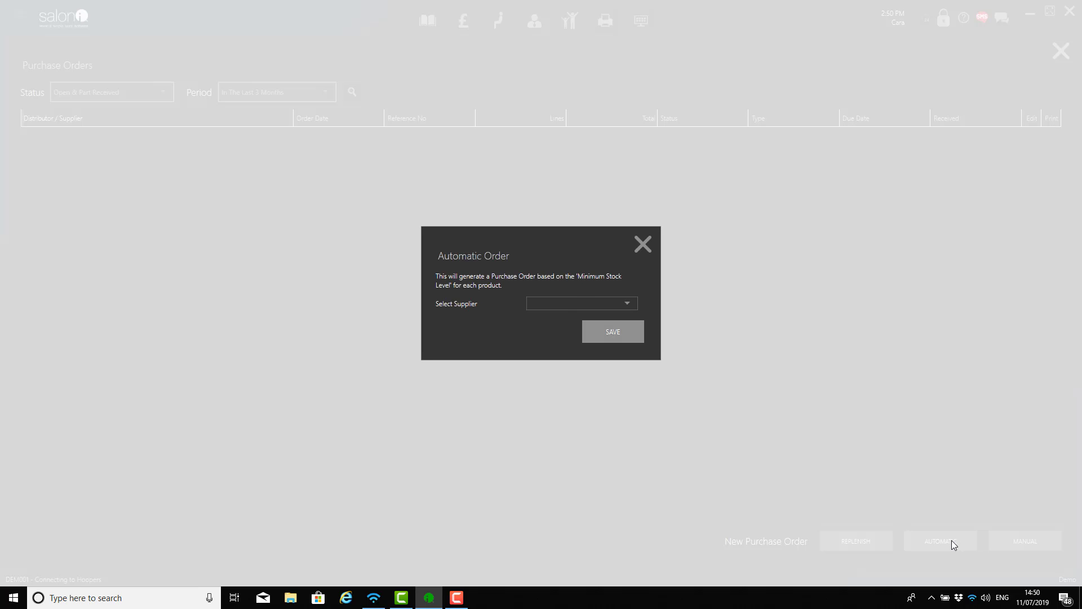
pyautogui.click(577, 302)
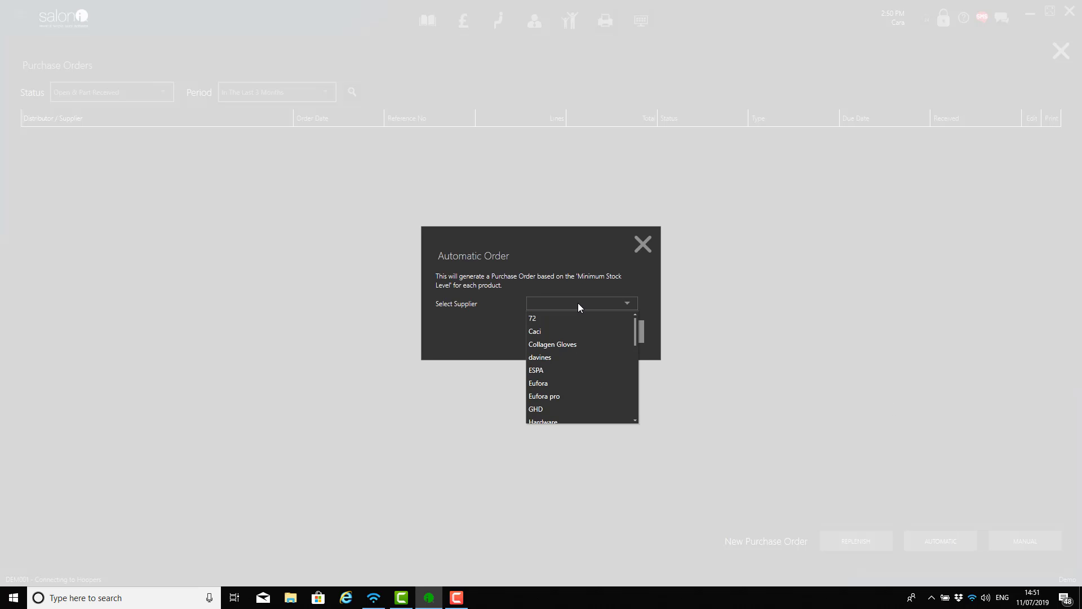
pyautogui.scroll(-4, 590, 357)
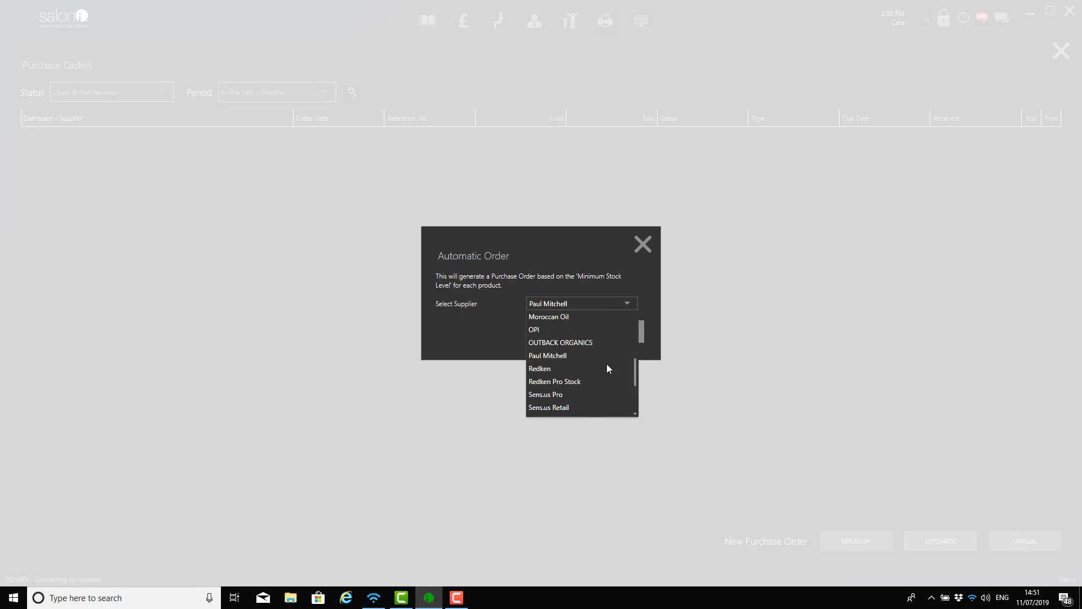
pyautogui.click(605, 364)
pyautogui.click(634, 333)
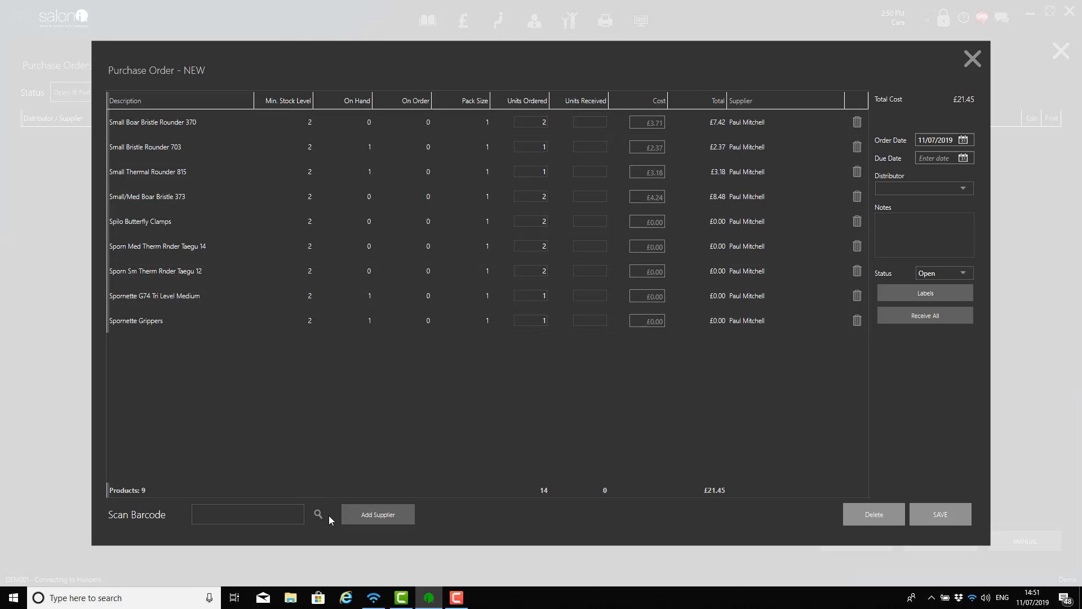
# - Browse the full product list available for the purchase order, then return to the order without adding anything
pyautogui.click(318, 516)
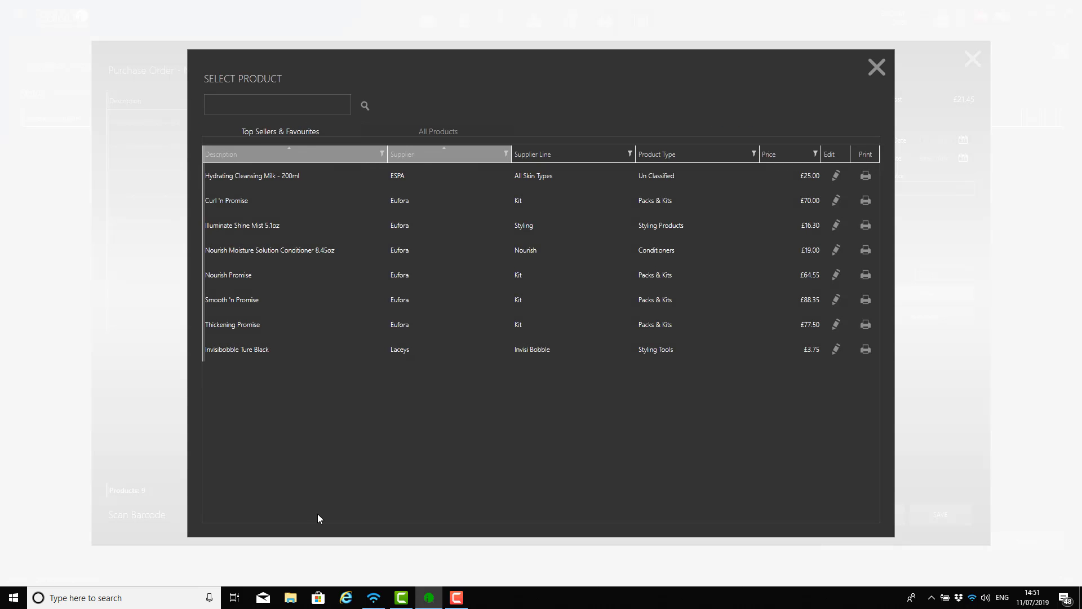
pyautogui.click(444, 131)
pyautogui.scroll(-10, 684, 307)
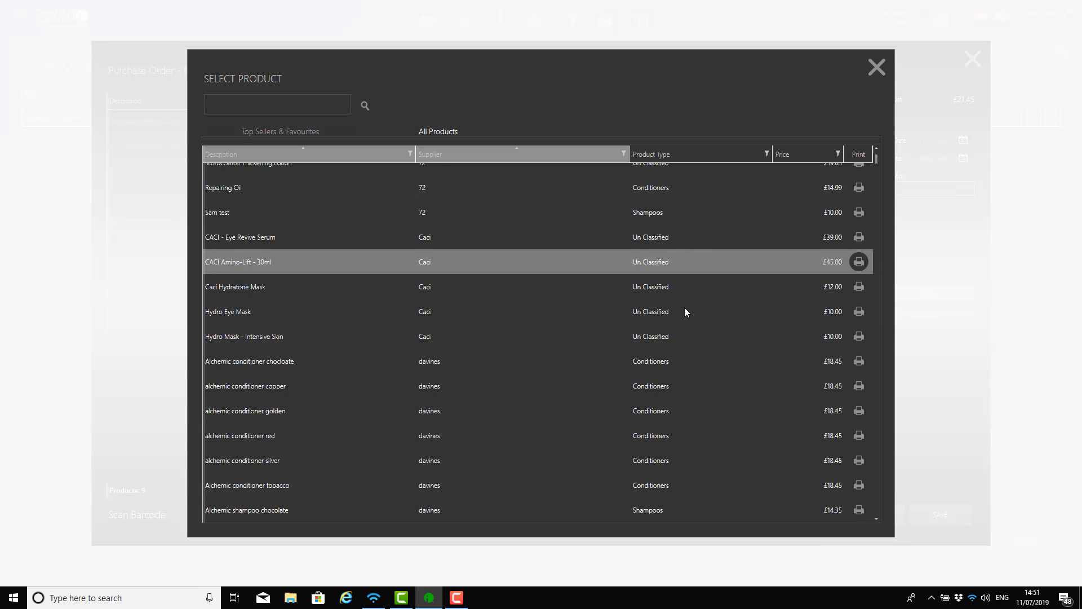
pyautogui.scroll(-5, 685, 307)
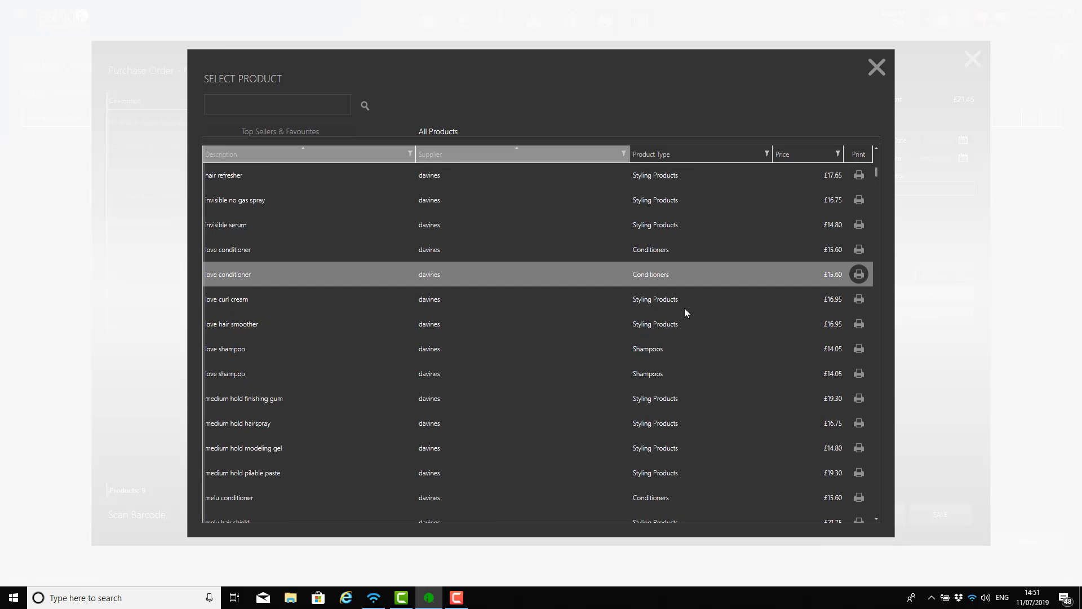
pyautogui.click(880, 74)
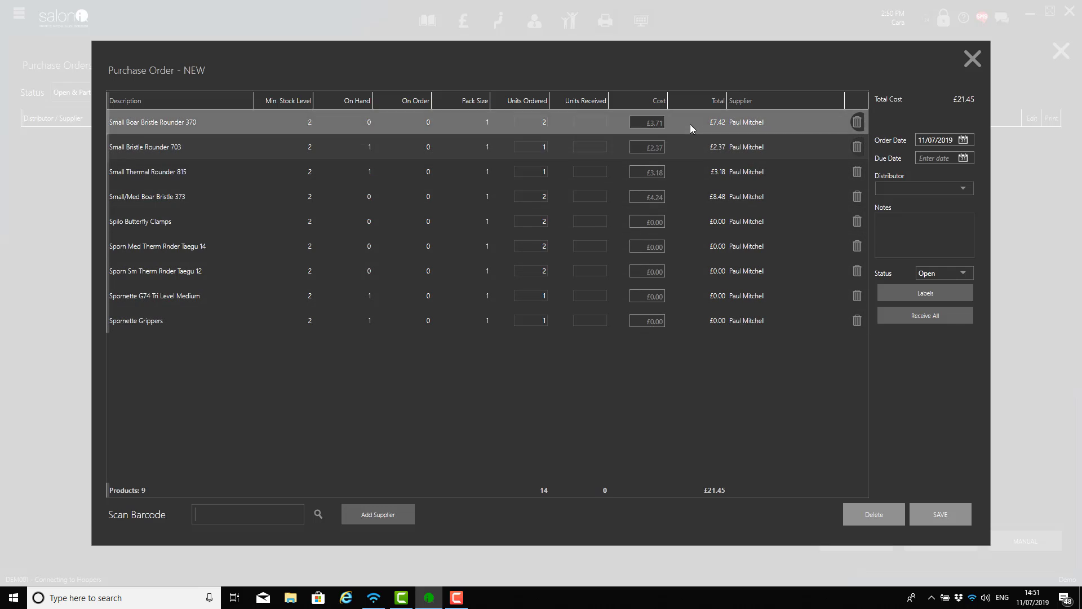
# - Remove the Spilo Butterfly Clamps line from the new purchase order
pyautogui.click(620, 221)
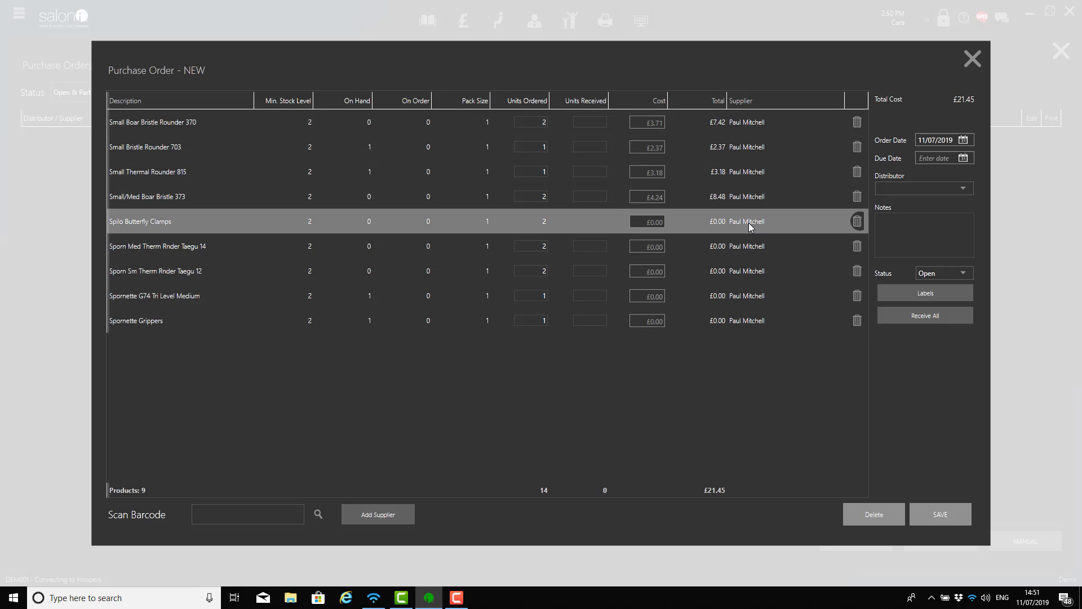
pyautogui.click(567, 221)
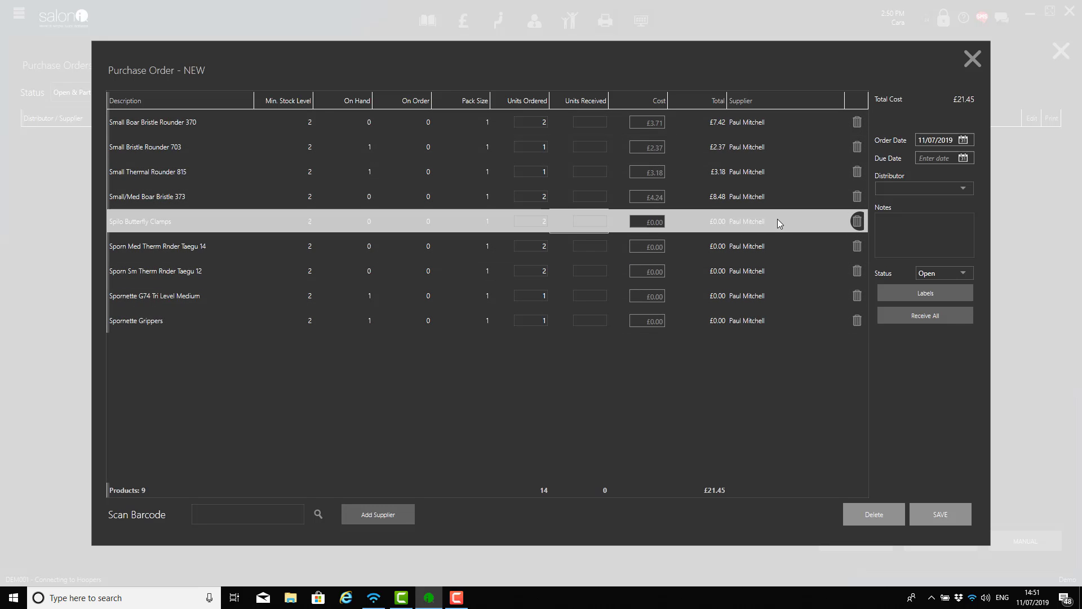
pyautogui.click(857, 220)
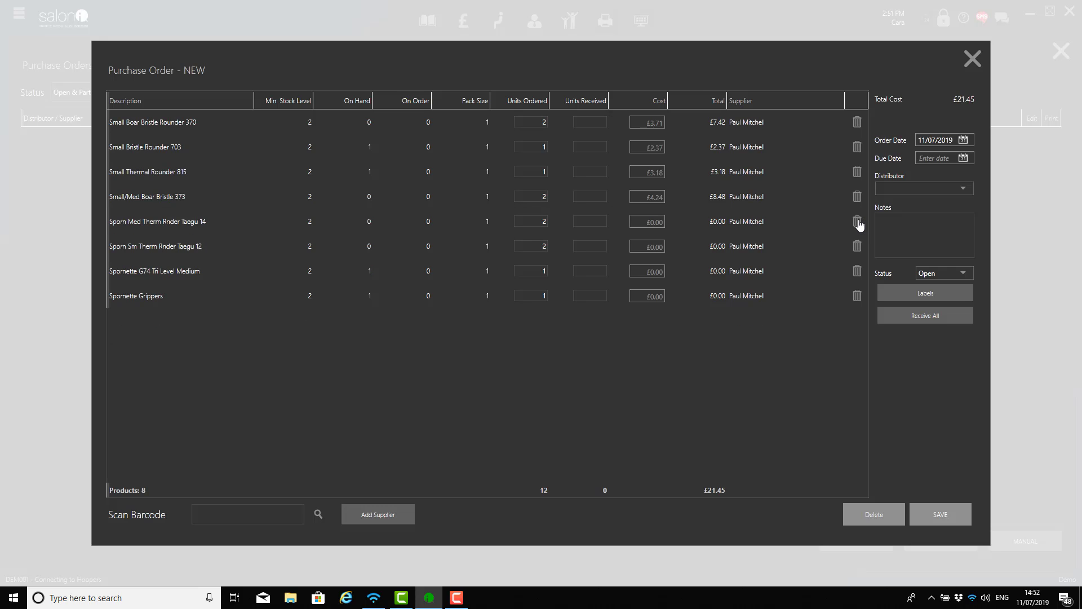
# - Set the units ordered for Spornette Grippers to 5 and save the purchase order
pyautogui.click(529, 295)
pyautogui.click(934, 516)
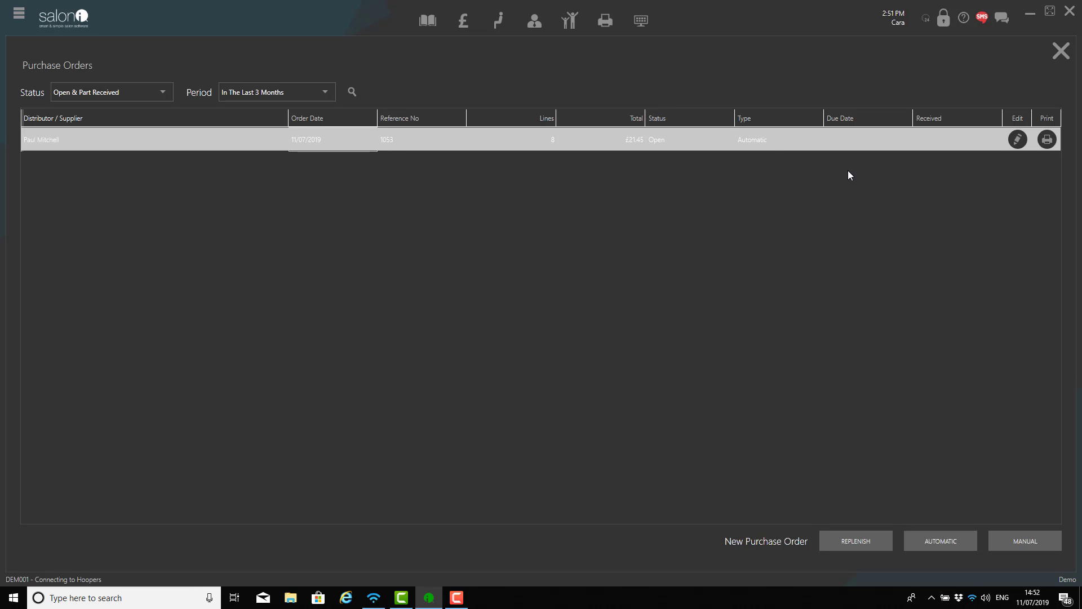
# - Open the printable version of the Paul Mitchell purchase order, review it, and export it as an Acrobat (PDF) file
pyautogui.click(1047, 139)
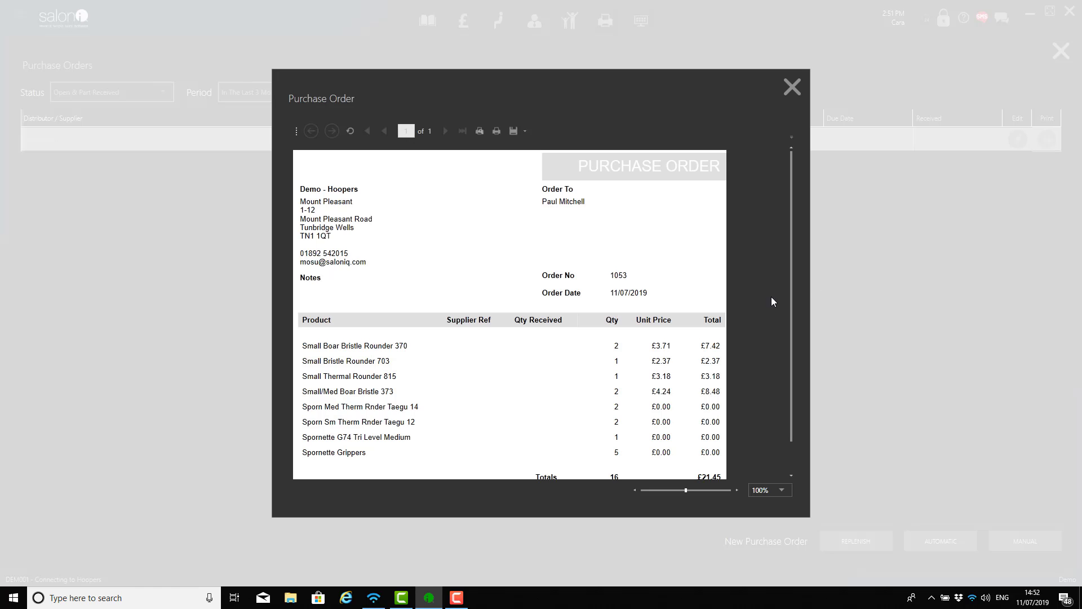
pyautogui.scroll(-1, 692, 310)
pyautogui.scroll(1, 691, 307)
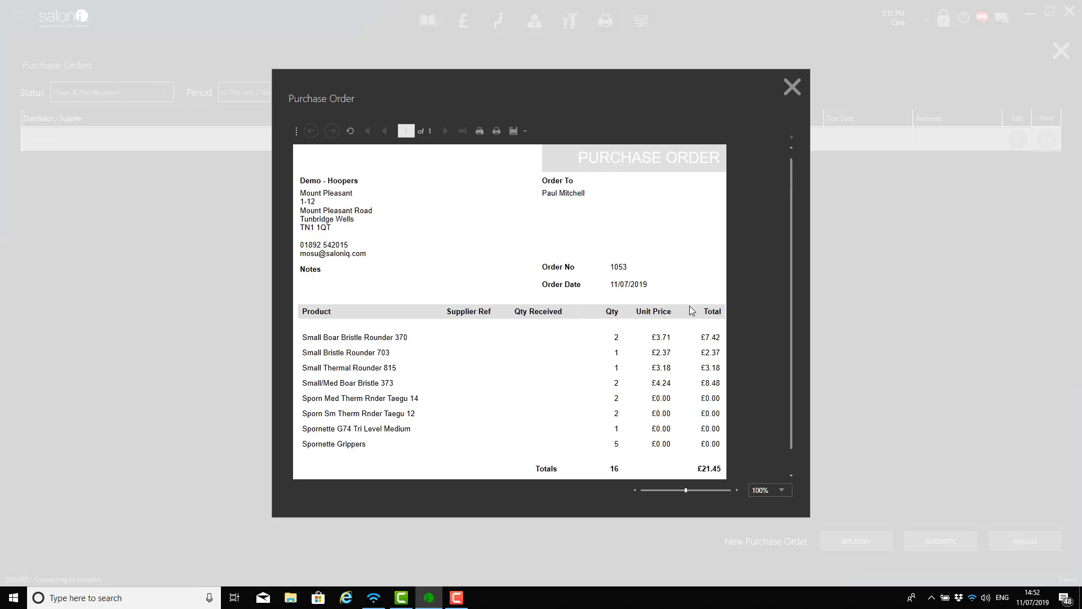
pyautogui.scroll(-1, 690, 308)
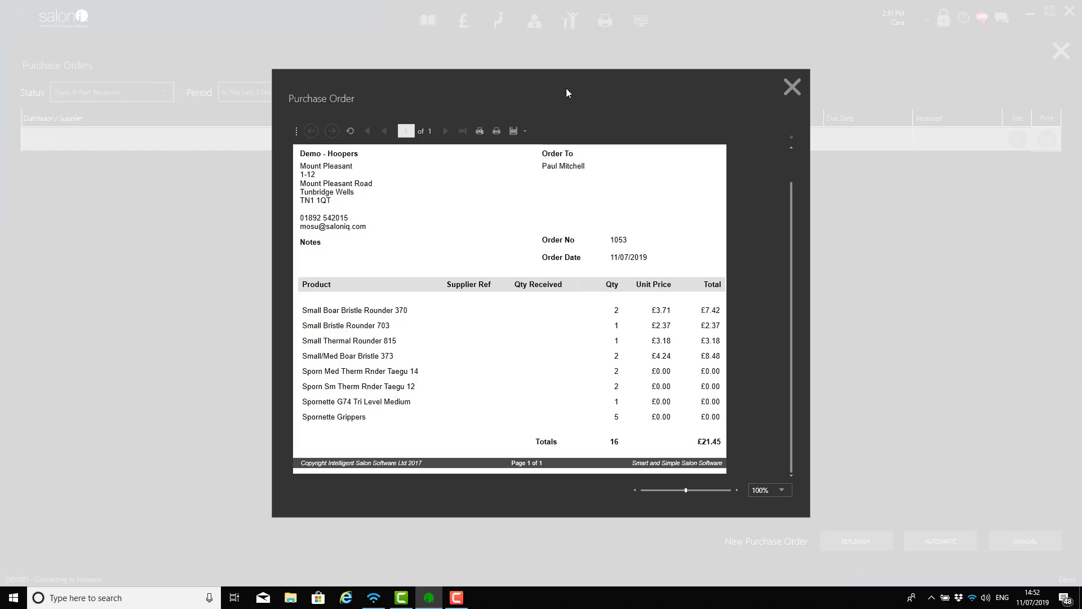
pyautogui.click(524, 133)
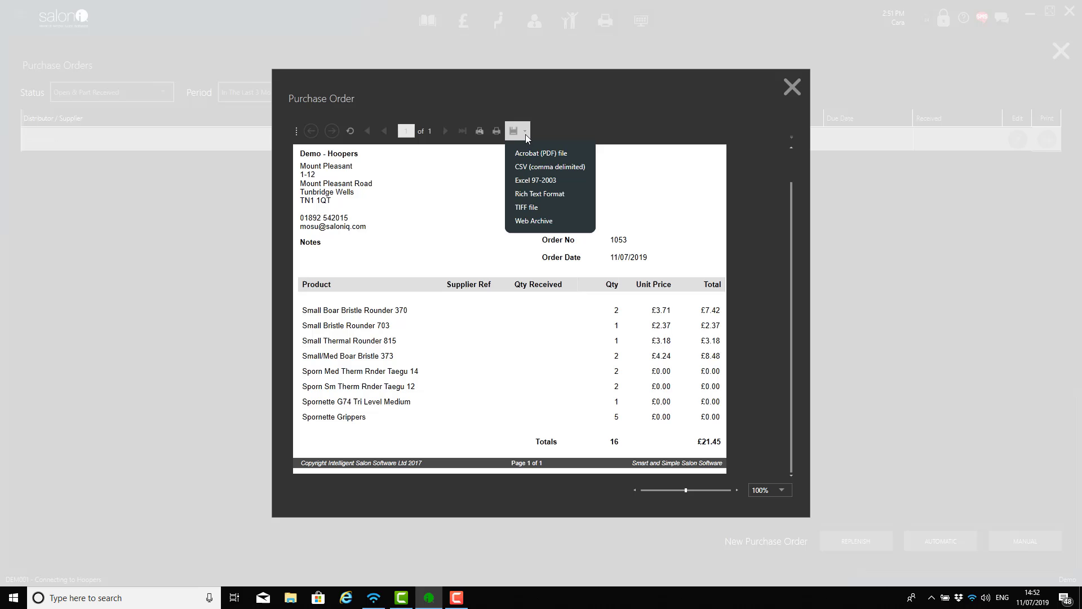
pyautogui.click(563, 154)
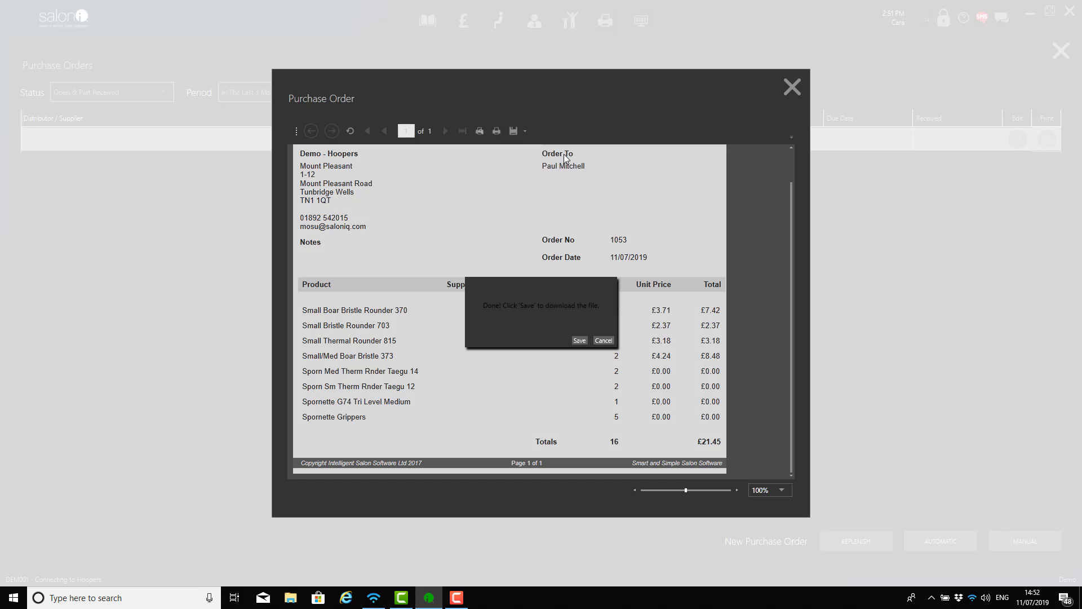
pyautogui.click(582, 342)
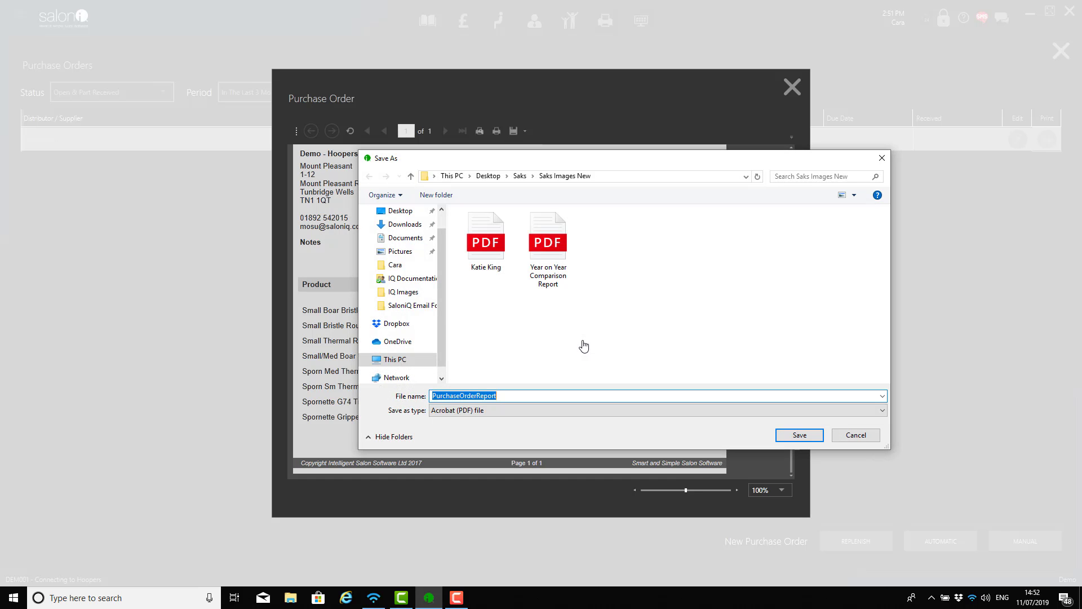
# - Save the PDF to the Desktop as "Paul Mitchell" and close the purchase order preview
pyautogui.click(407, 211)
pyautogui.doubleClick(535, 395)
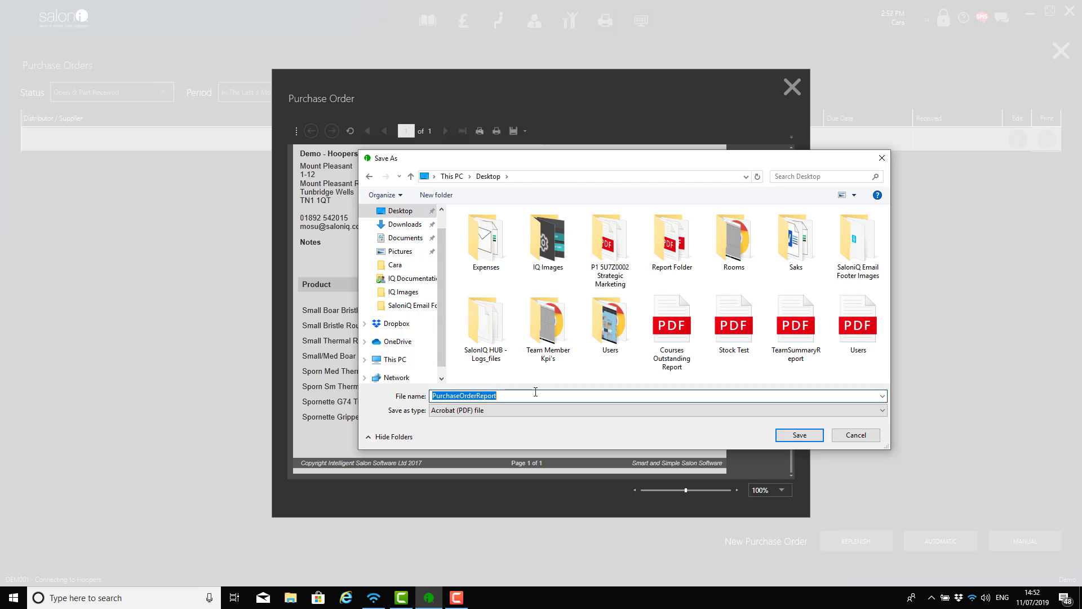
pyautogui.write('Paul Mitchell')
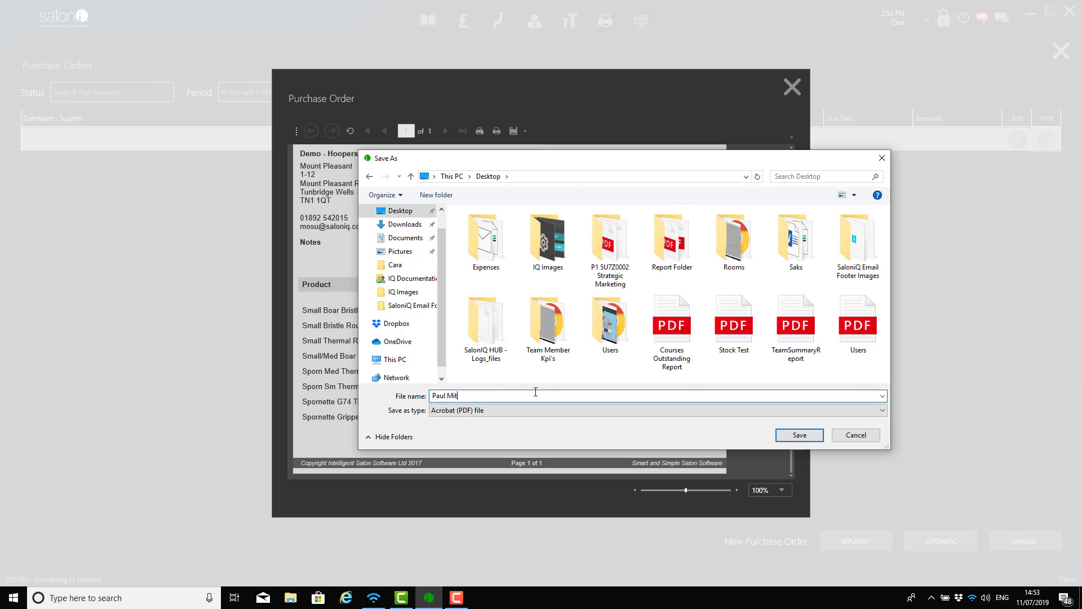
pyautogui.click(803, 436)
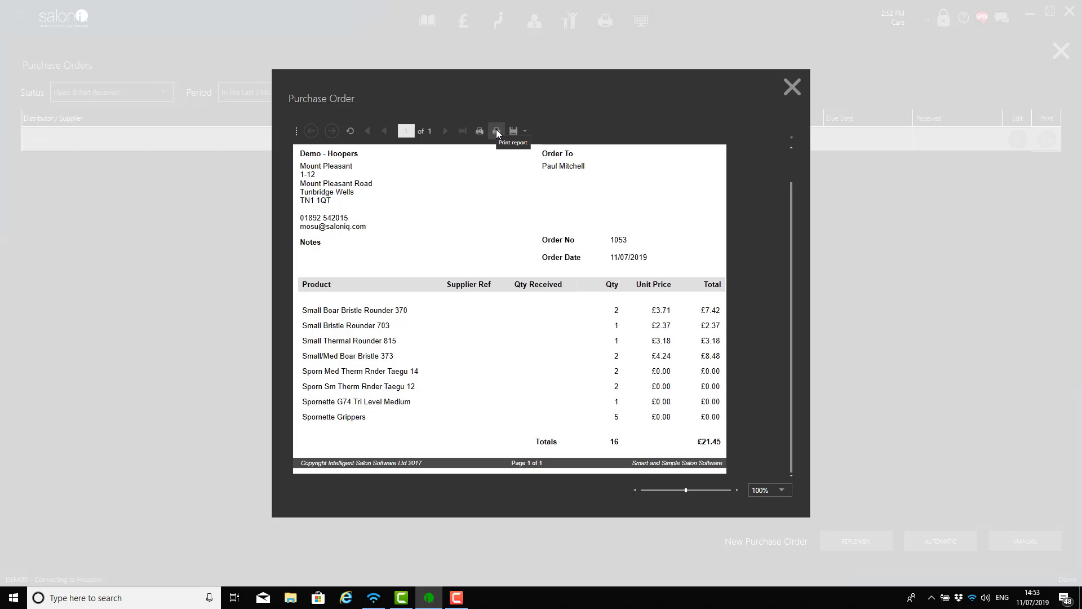
pyautogui.click(790, 90)
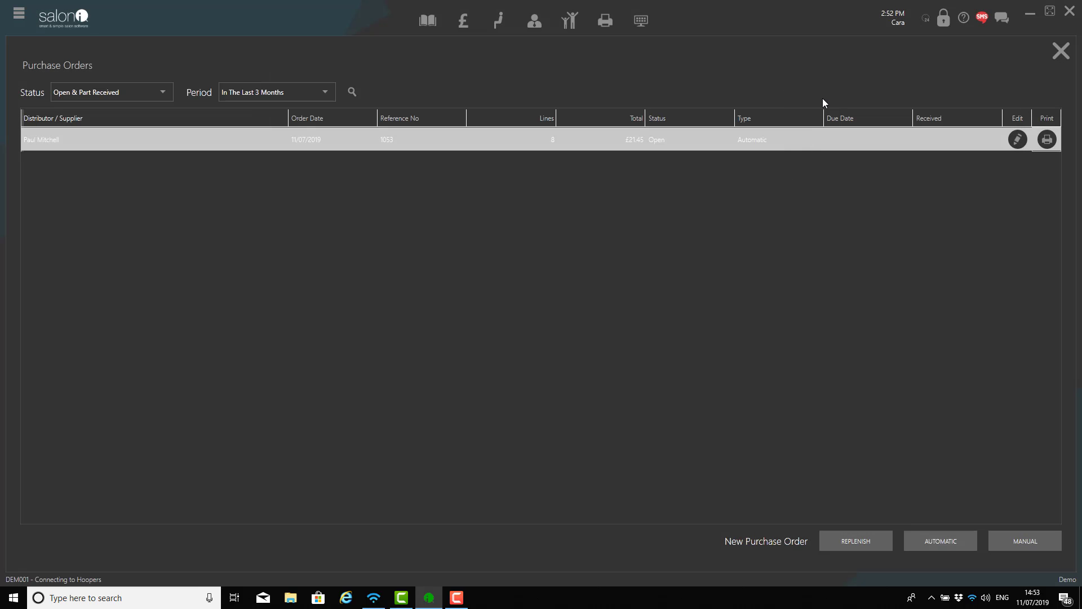
# - Return to the stock dashboard, reopen the purchase orders list, and open the Paul Mitchell order for editing
pyautogui.click(1061, 52)
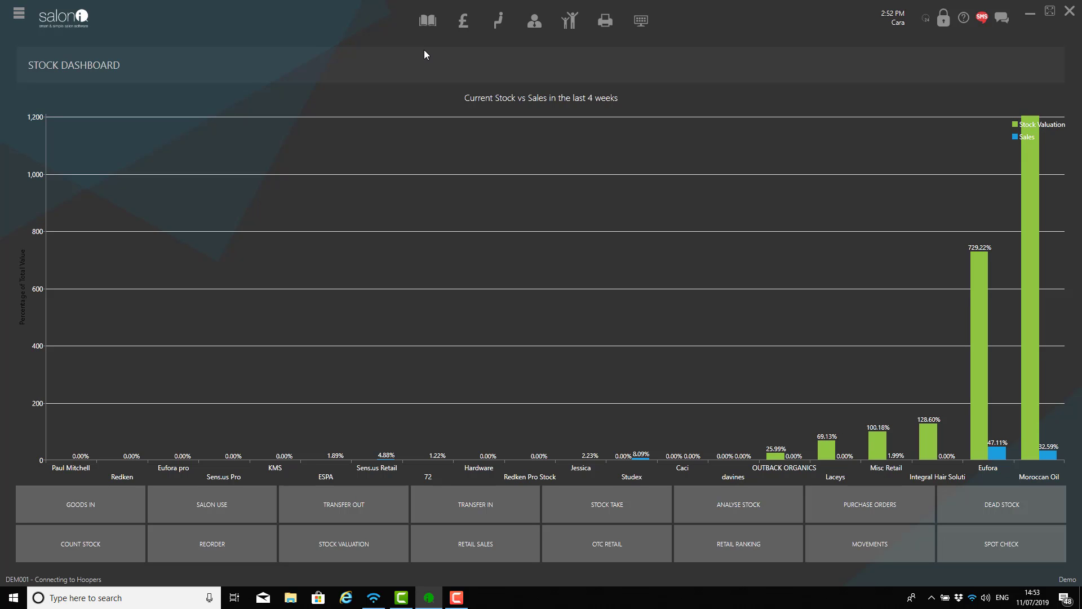
pyautogui.click(892, 507)
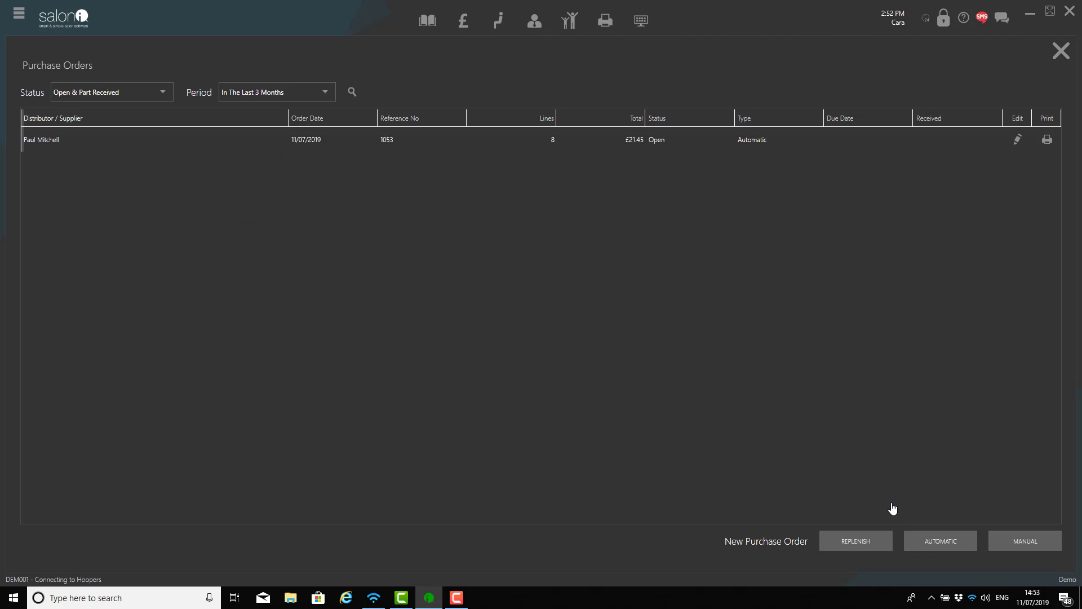
pyautogui.click(368, 147)
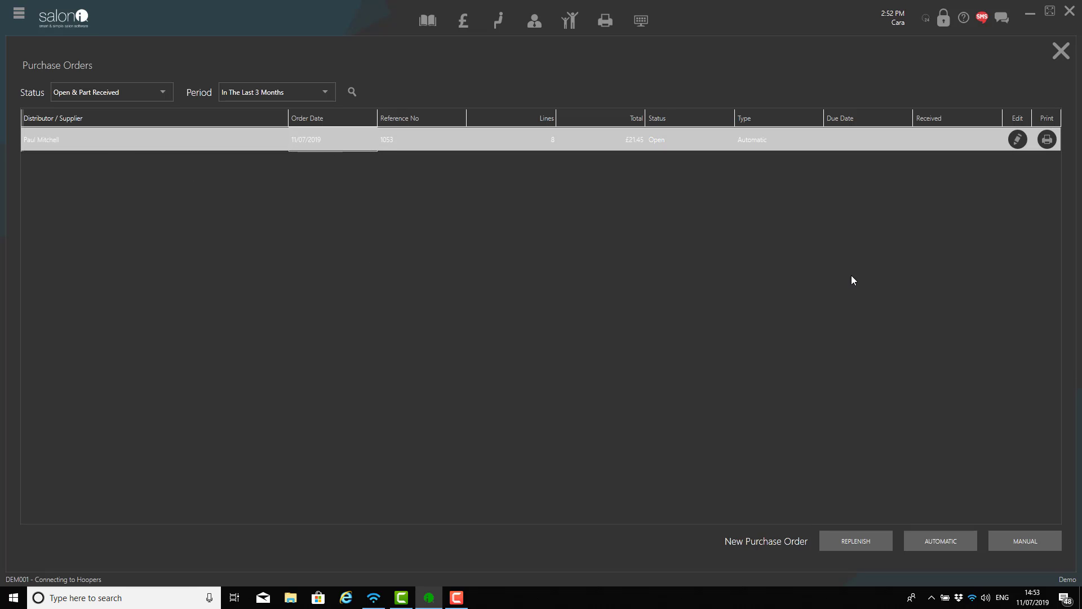
pyautogui.click(1018, 139)
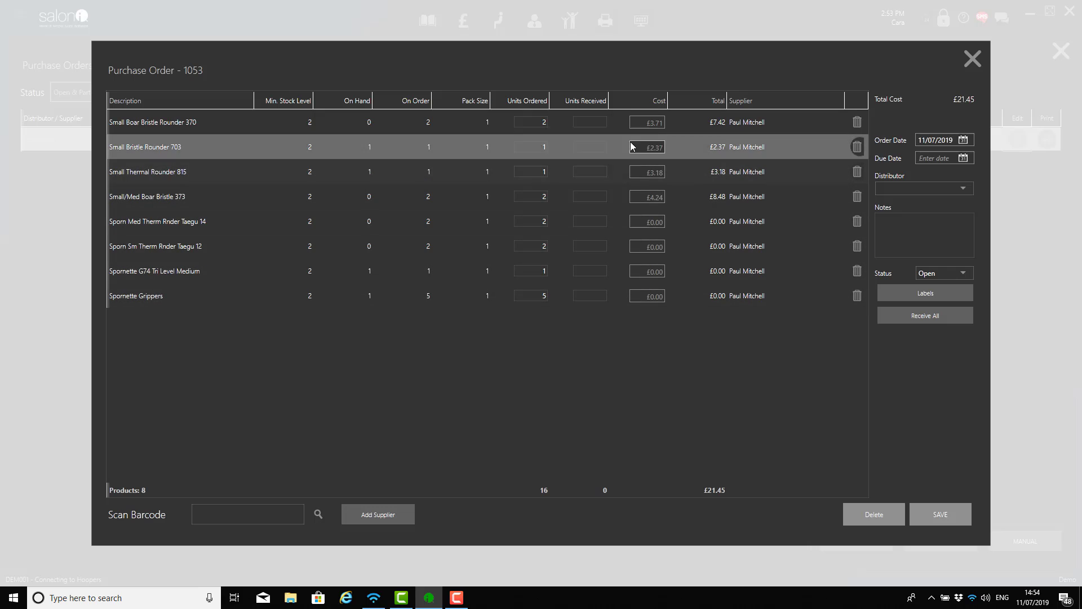
# - Receive all units on the Paul Mitchell order, save it, and close the purchase orders list
pyautogui.click(590, 121)
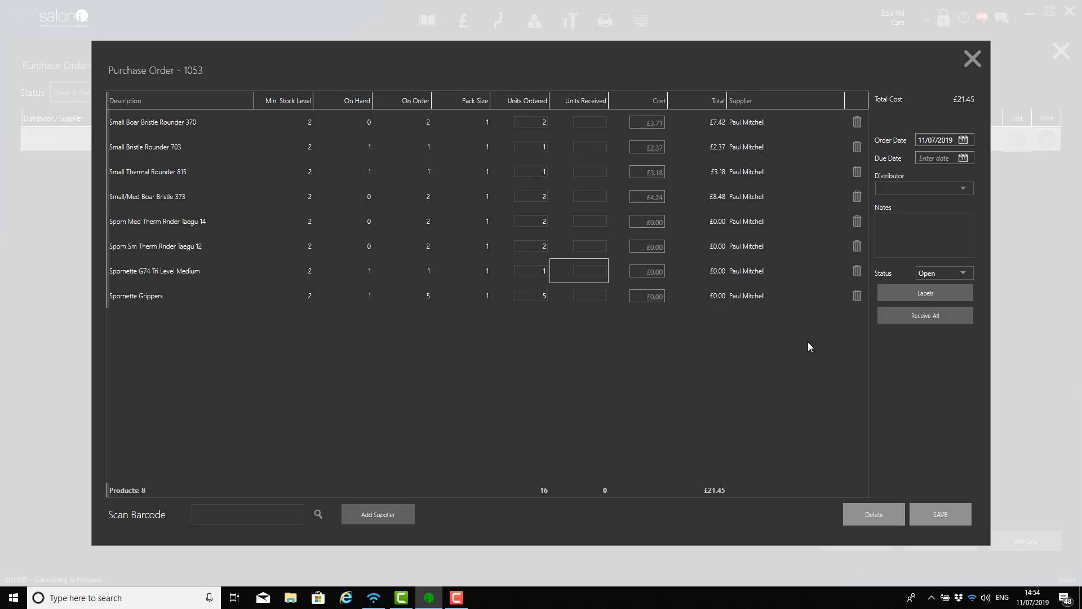
pyautogui.click(958, 318)
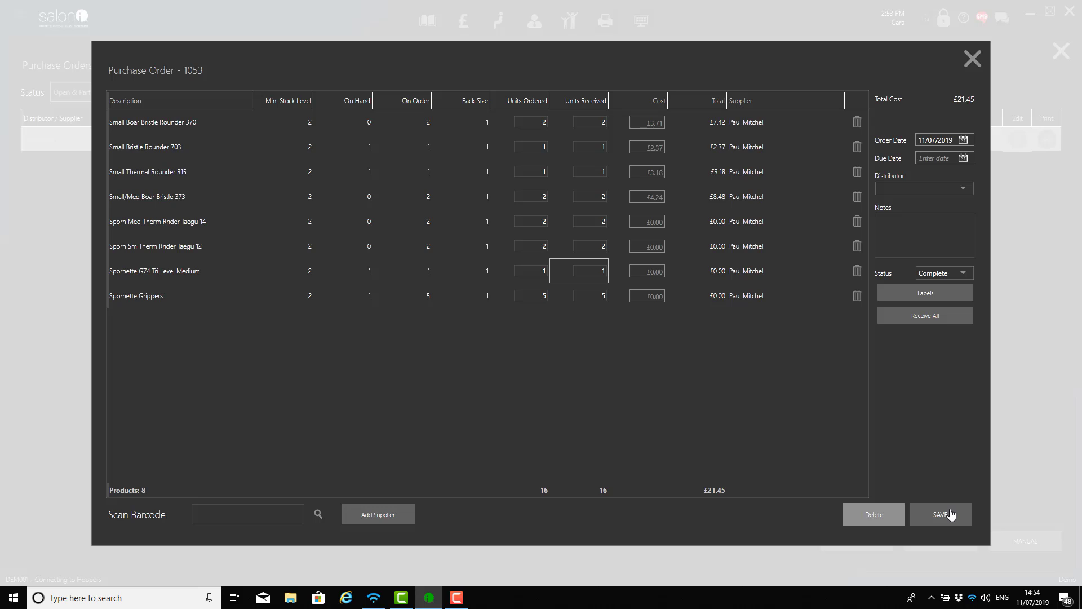
pyautogui.click(951, 514)
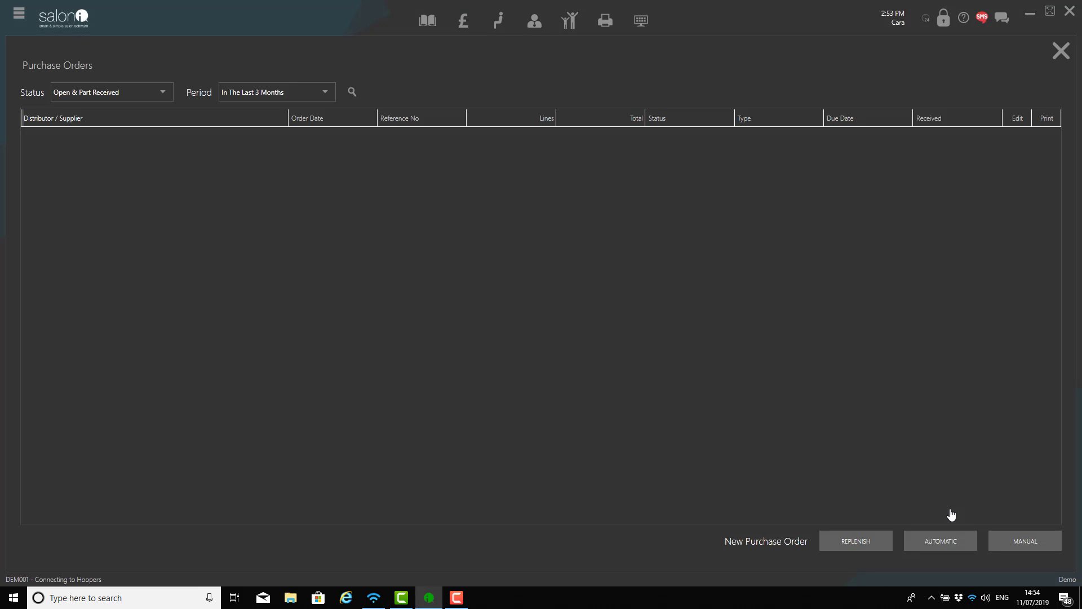
pyautogui.click(1061, 51)
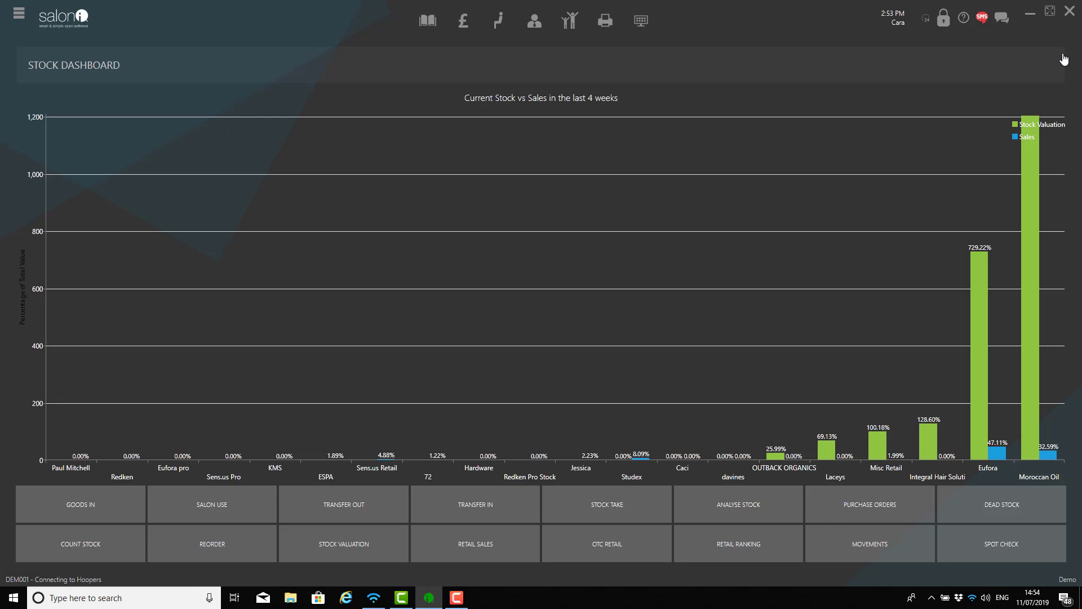
# - List purchase orders of all statuses from the last 3 months, check the Paul Mitchell order, and close the list
pyautogui.click(857, 515)
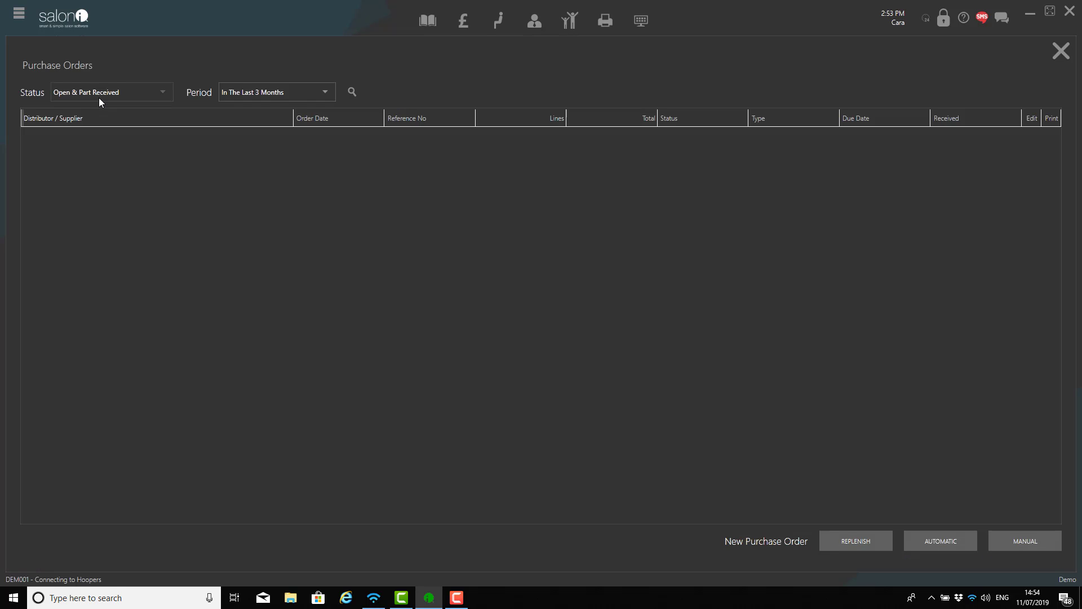
pyautogui.click(101, 102)
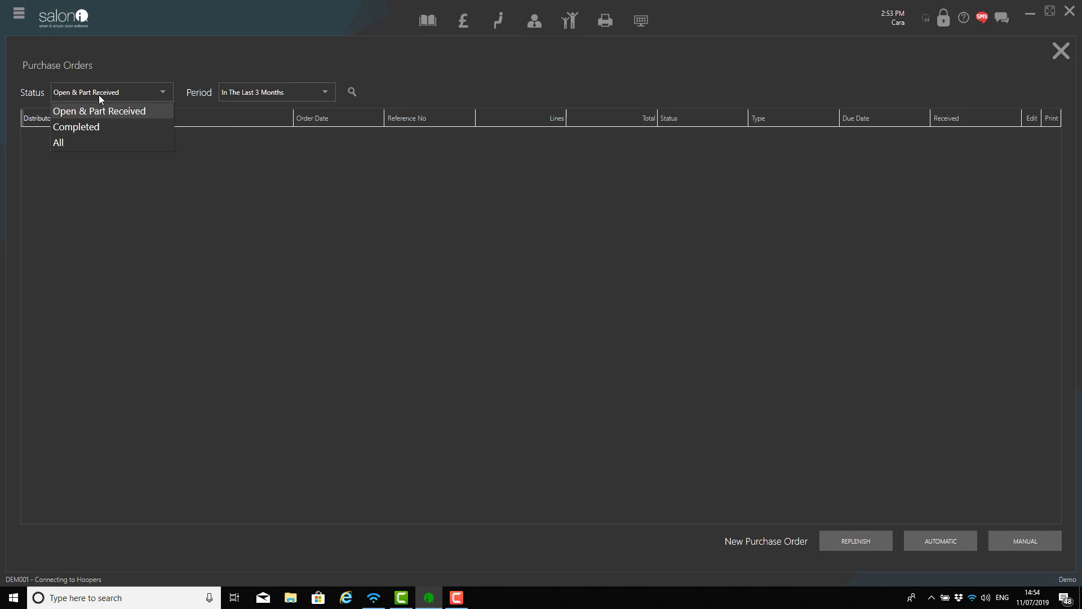
pyautogui.click(99, 138)
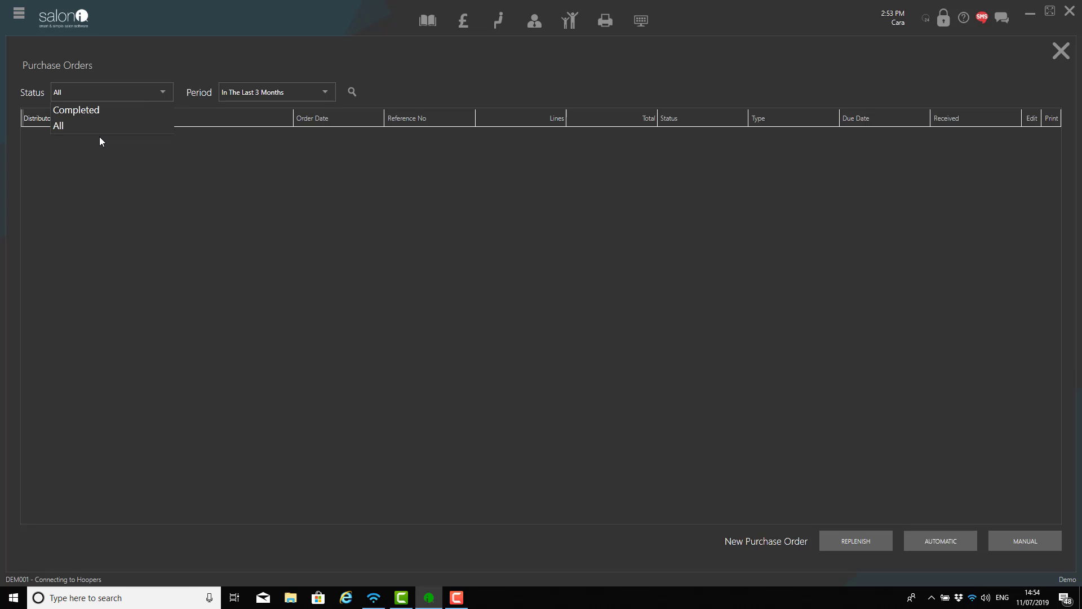
pyautogui.click(358, 96)
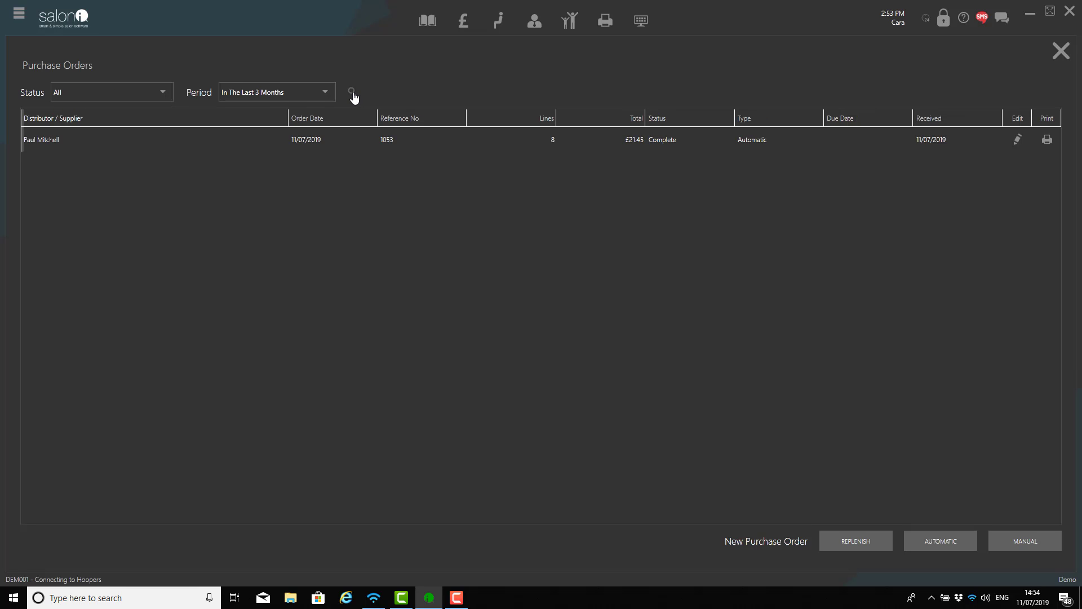
pyautogui.click(316, 139)
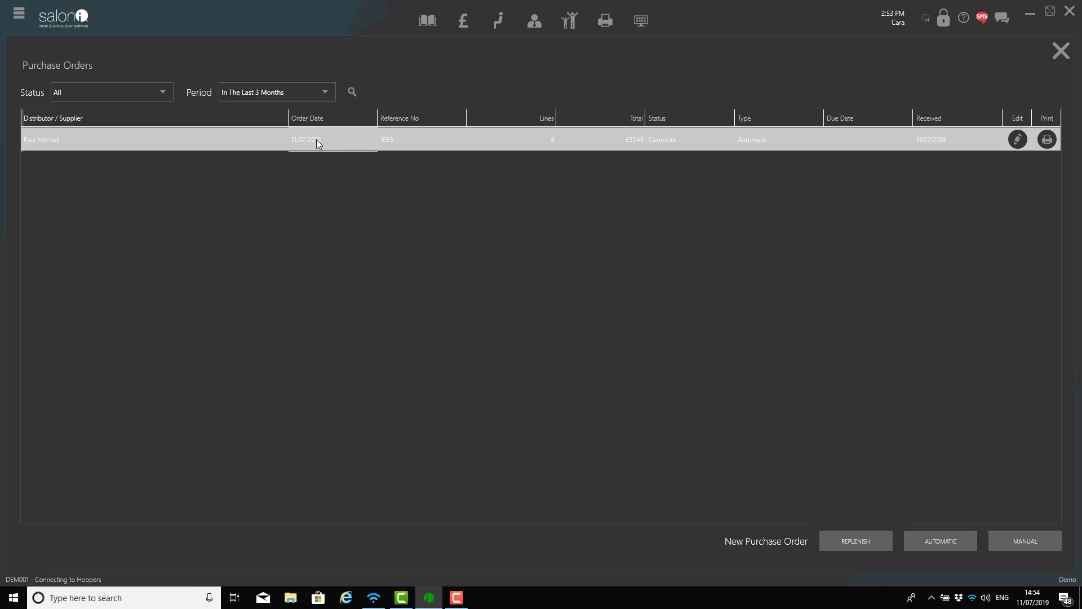
pyautogui.click(1058, 55)
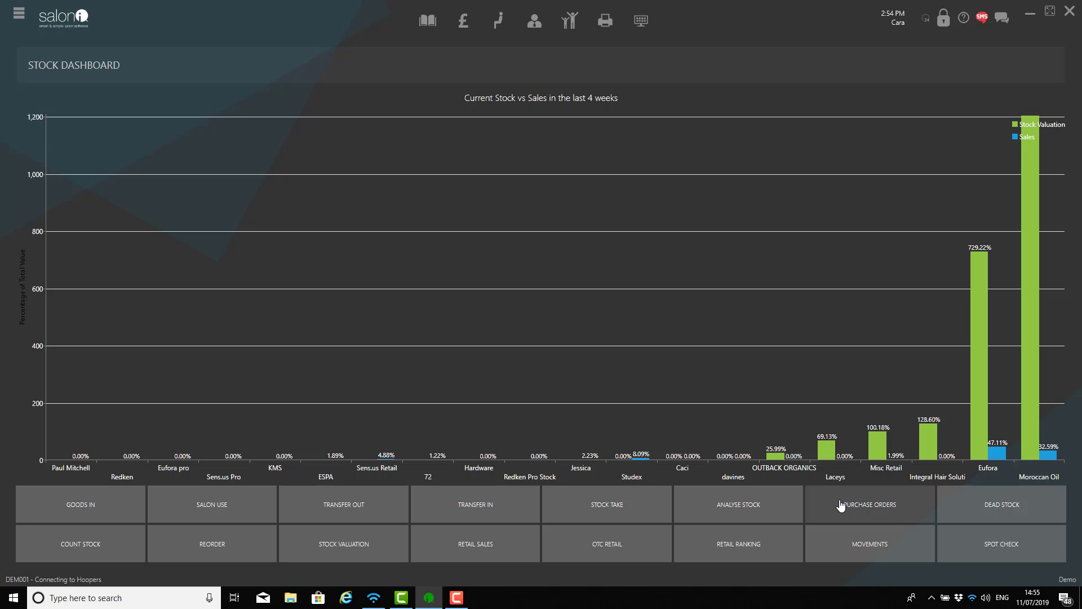
# - Add the davines love conditioner to a Goods In entry and leave the entry without saving
pyautogui.click(134, 517)
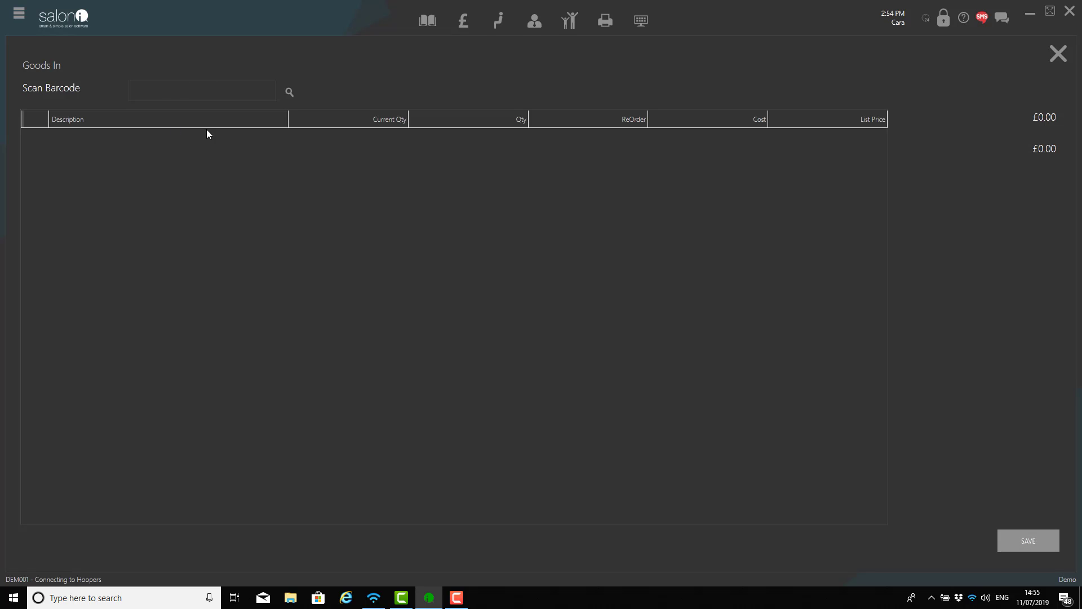
pyautogui.click(292, 90)
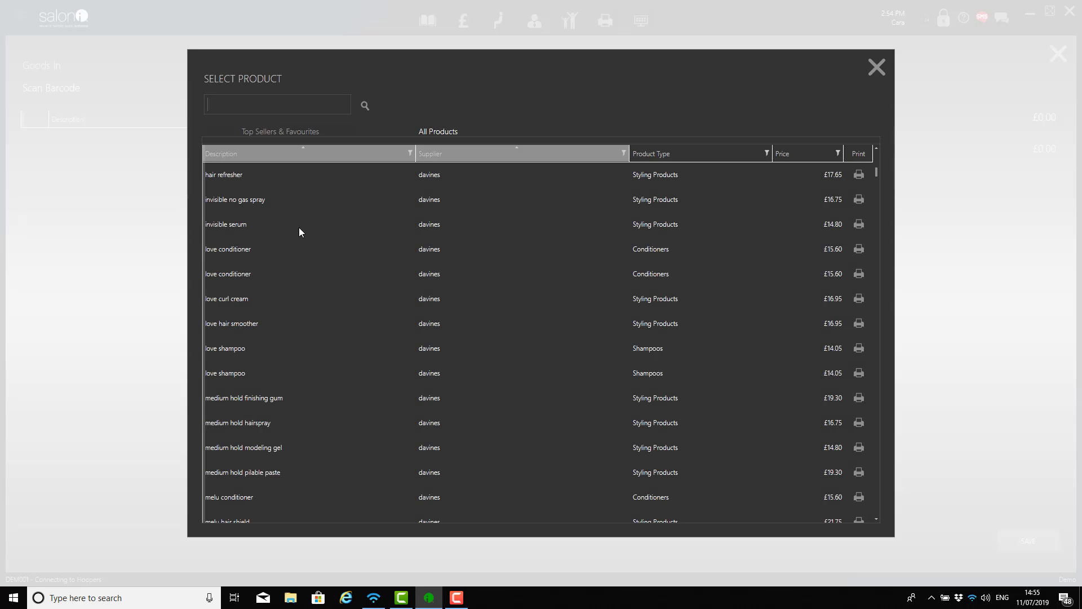
pyautogui.click(300, 248)
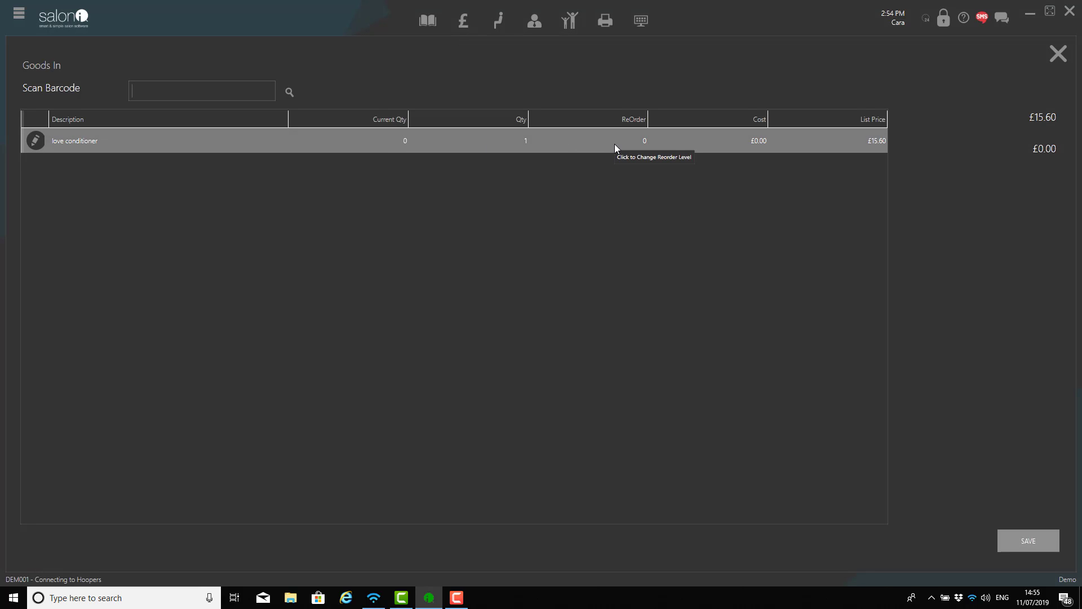
pyautogui.click(1058, 55)
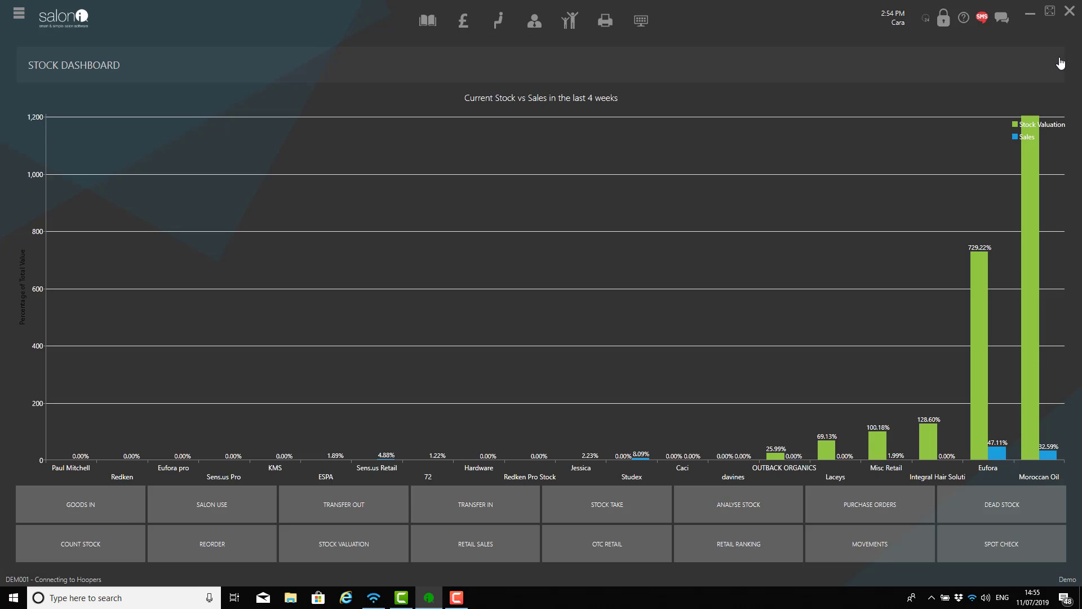
# - View the Salon Use, Transfer Out and Transfer In forms one after another, closing each without adding products
pyautogui.click(246, 511)
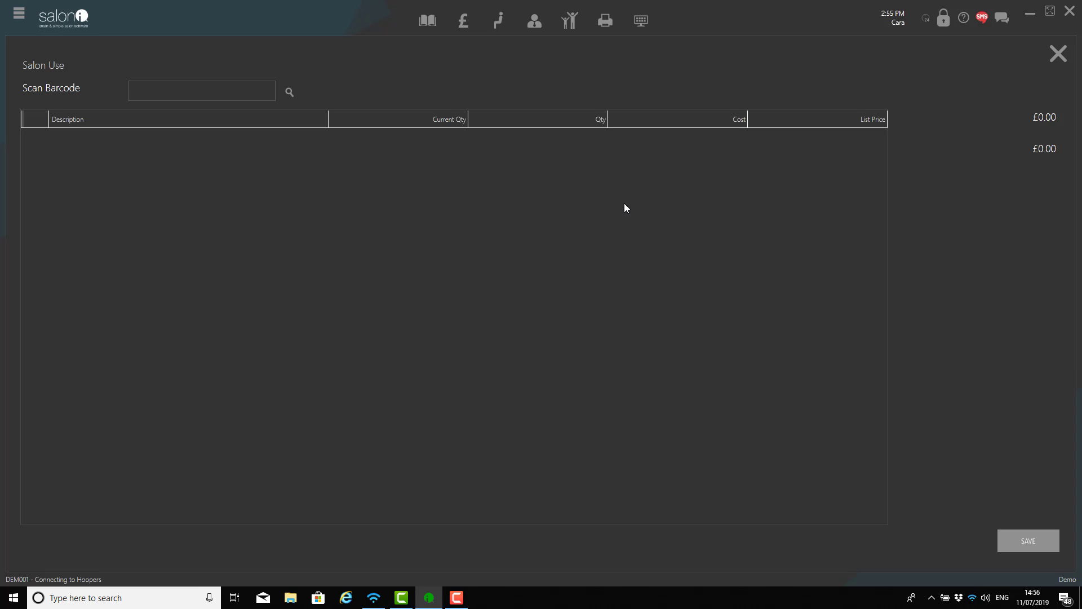
pyautogui.click(1062, 57)
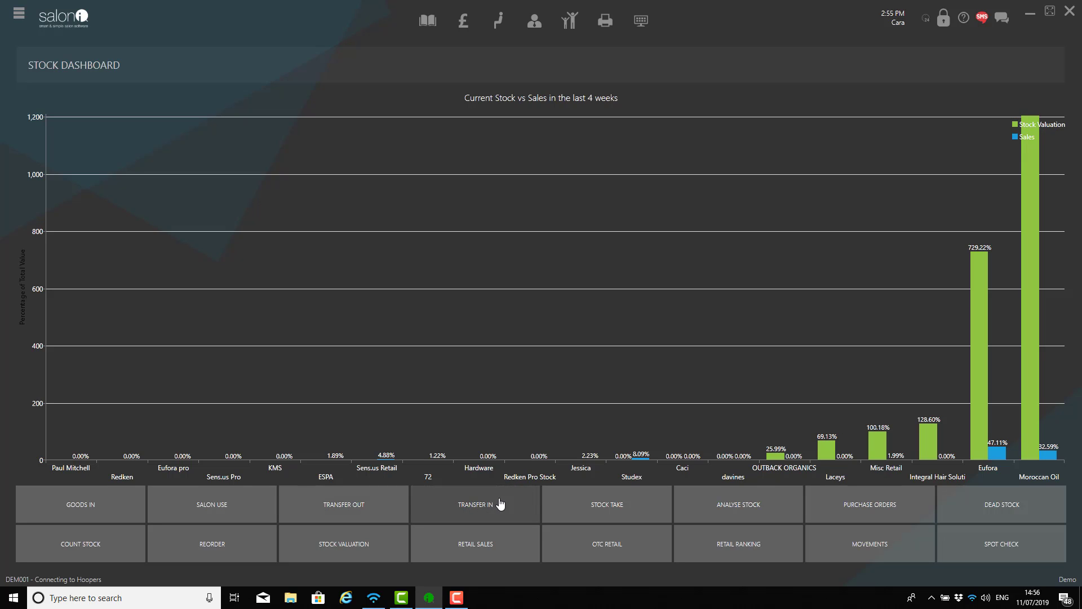
pyautogui.click(366, 511)
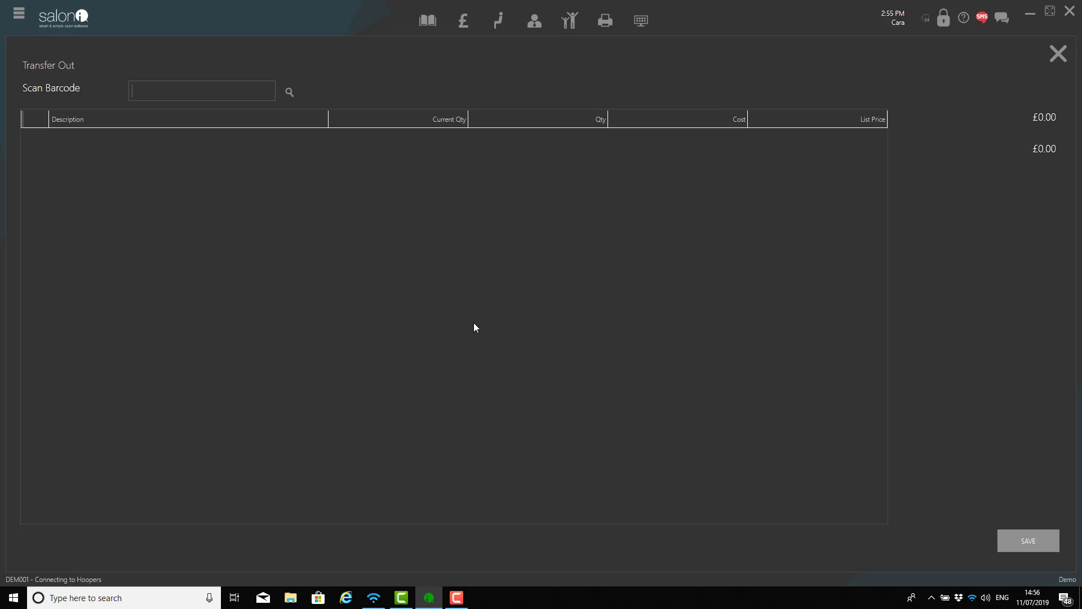
pyautogui.click(1059, 54)
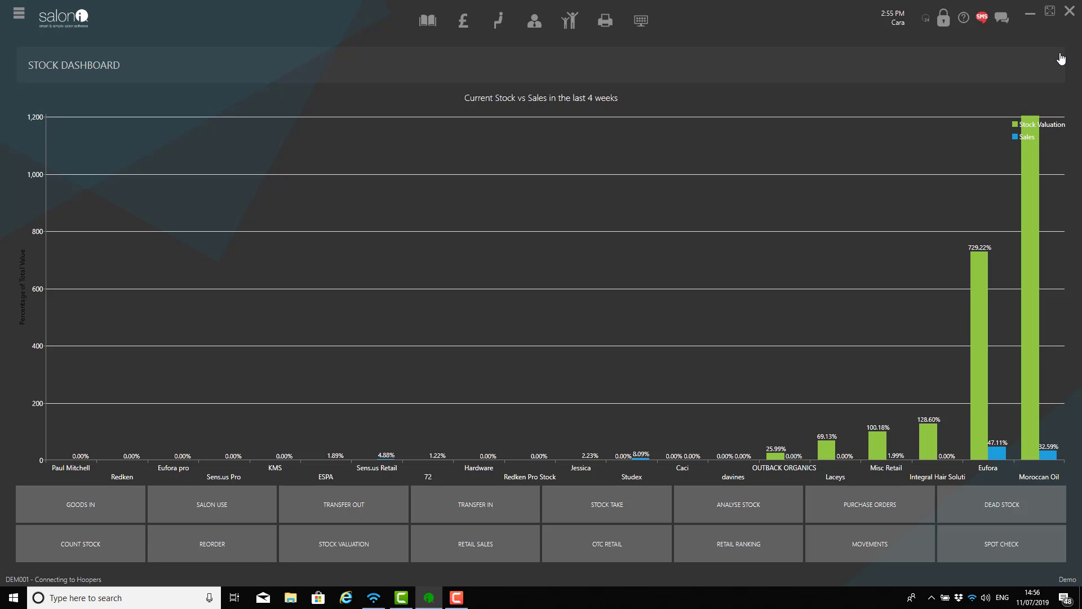
pyautogui.click(491, 505)
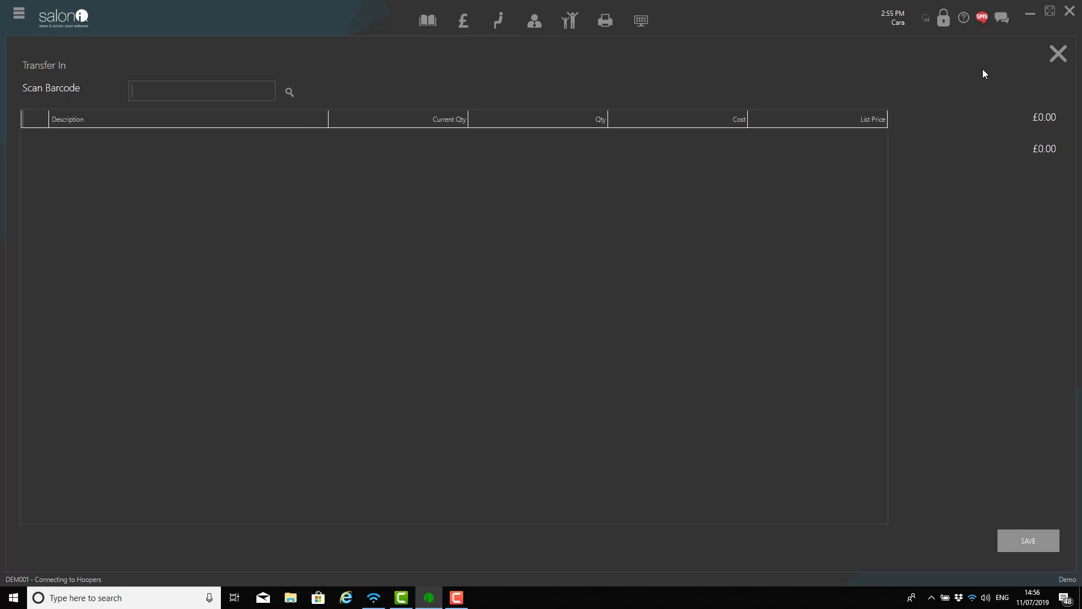
pyautogui.click(1057, 54)
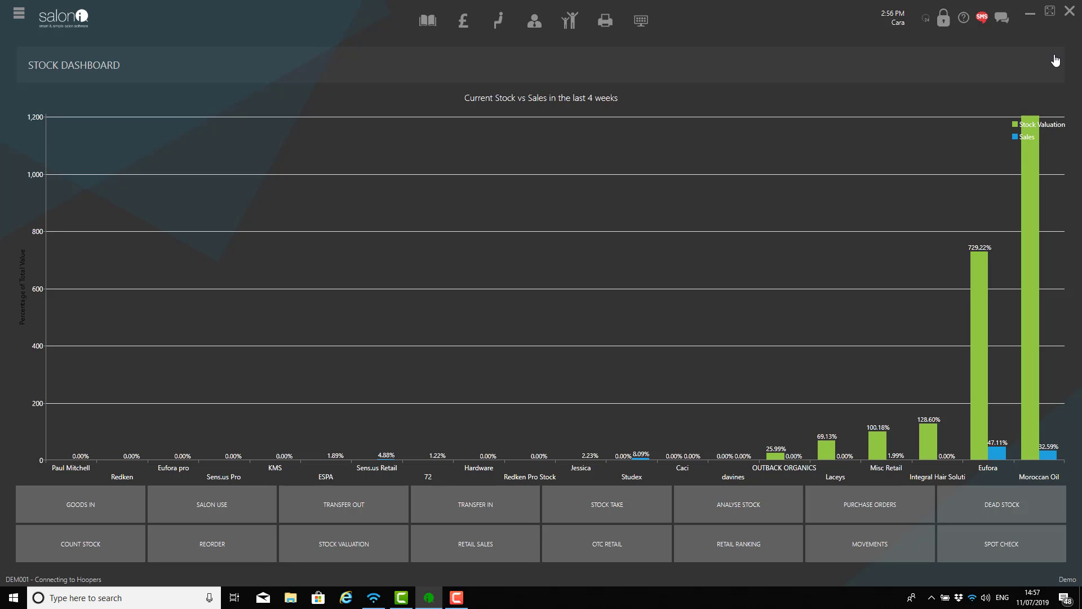
# - View and close the Stock Take update form, and run Analyse Stock to refresh the dashboard chart
pyautogui.click(632, 509)
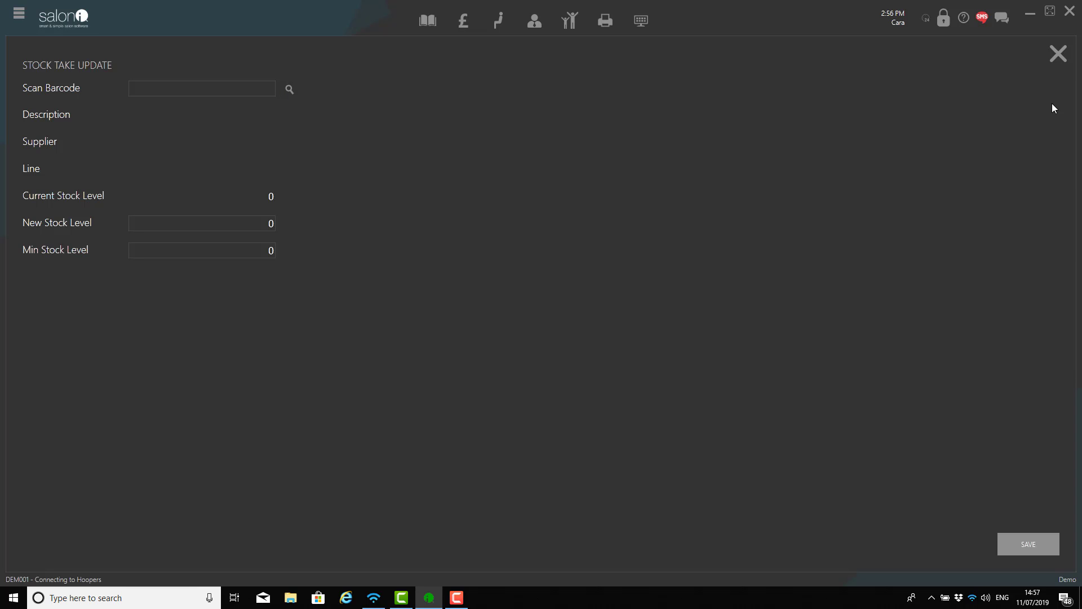
pyautogui.click(1059, 55)
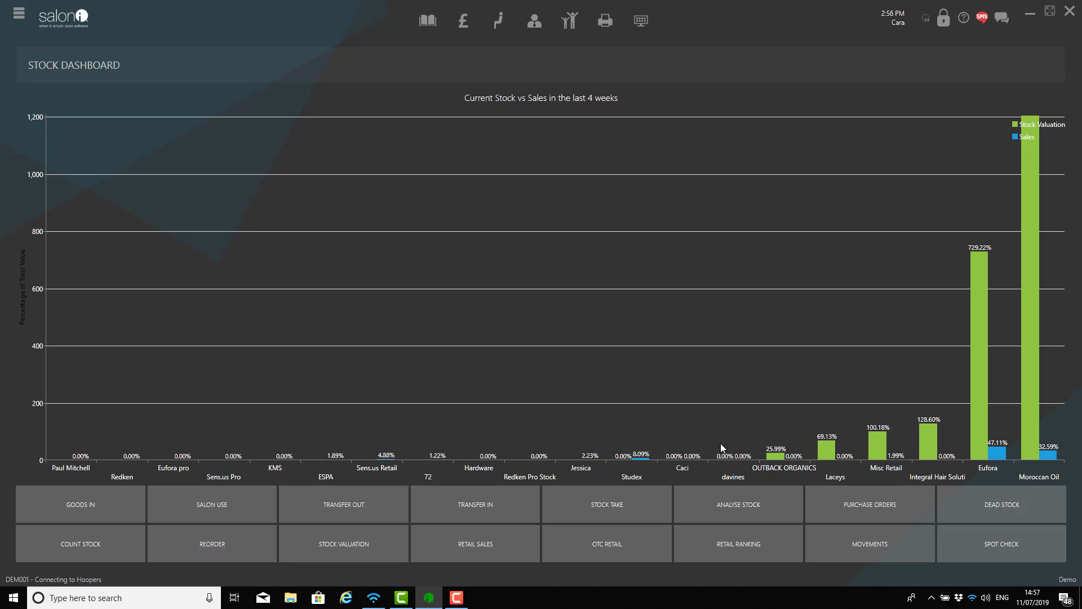
pyautogui.click(767, 508)
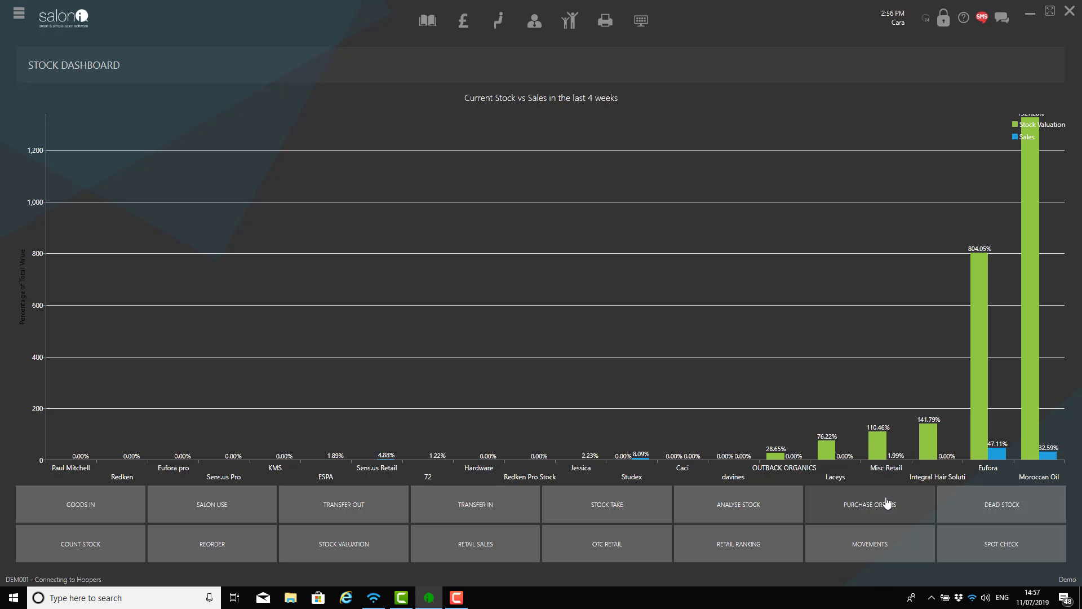
# - Open the Dead Stock report and refresh it for the supplier Redken
pyautogui.click(1039, 511)
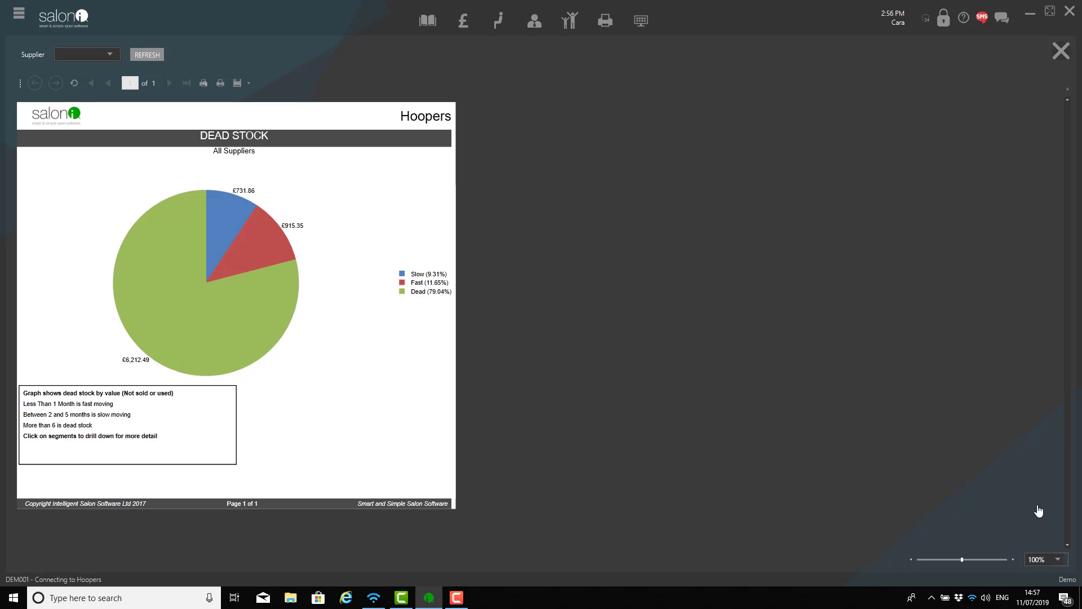
pyautogui.click(108, 54)
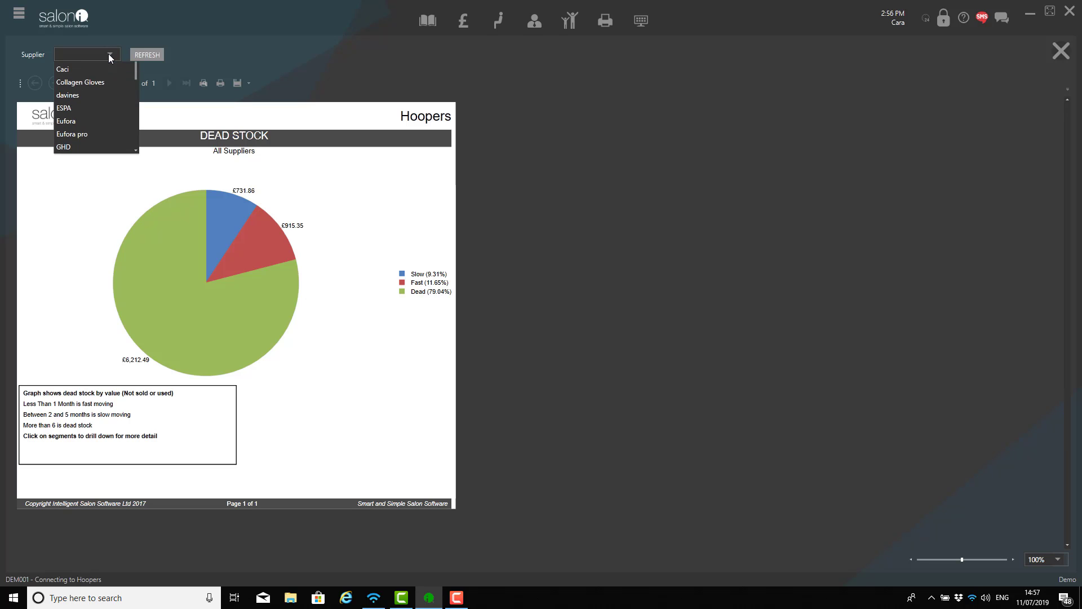
pyautogui.scroll(-8, 103, 102)
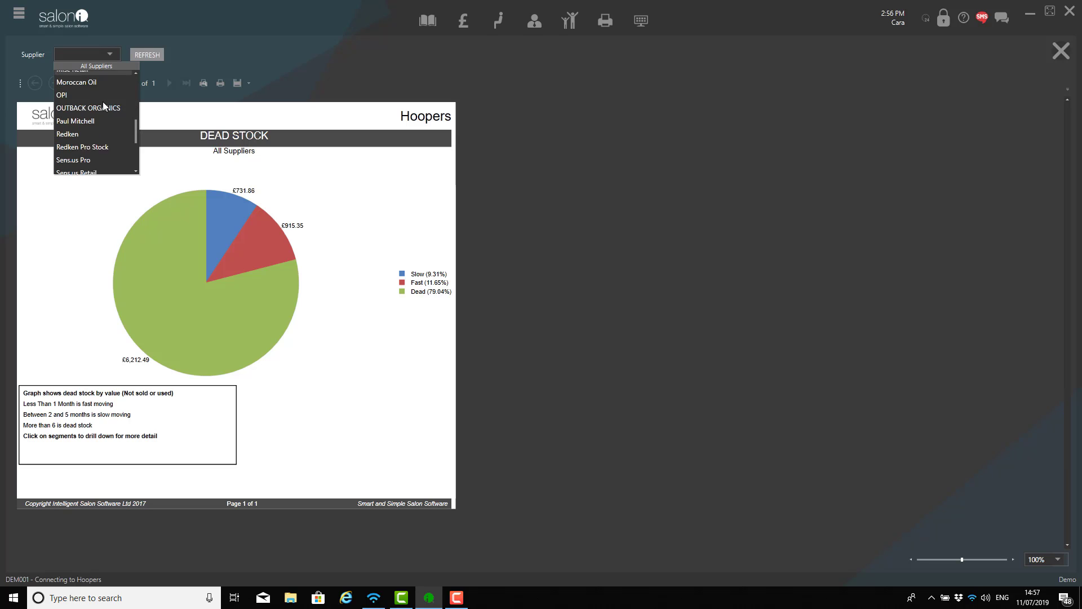
pyautogui.scroll(-1, 104, 103)
pyautogui.scroll(1, 103, 106)
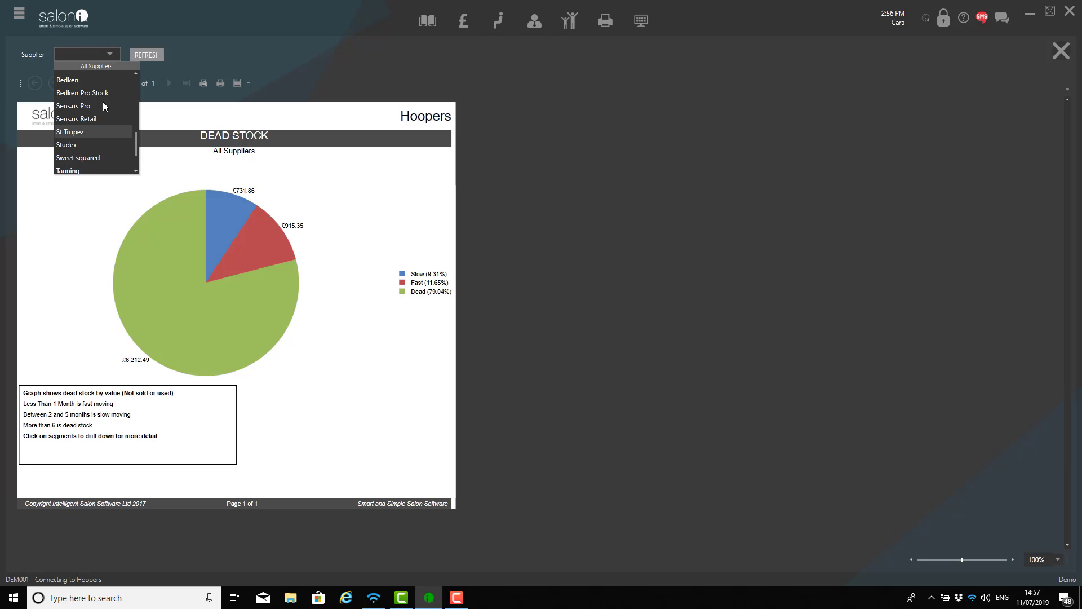
pyautogui.scroll(2, 103, 101)
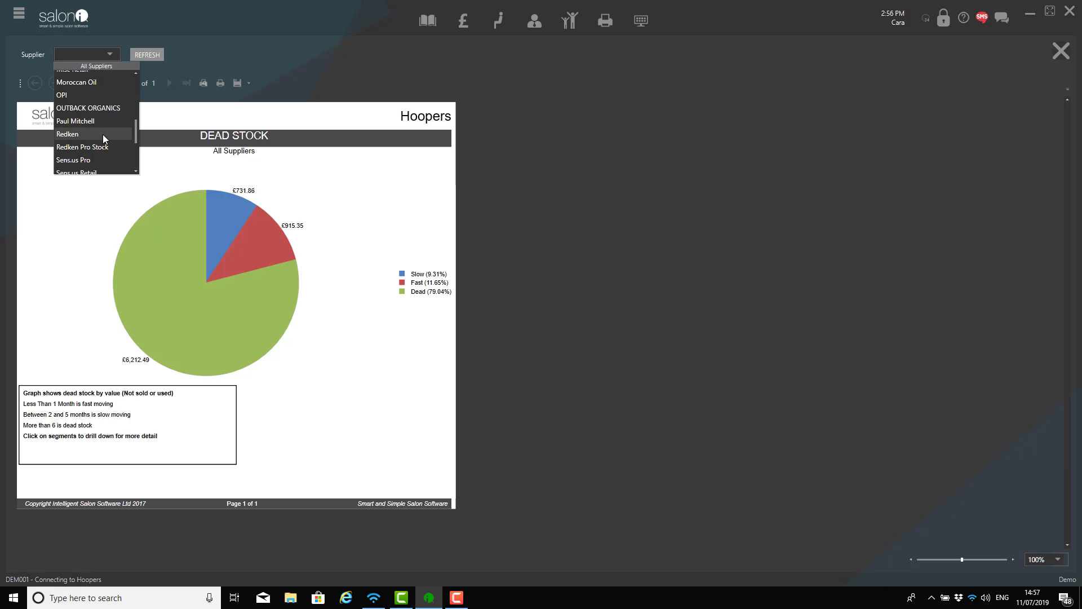
pyautogui.click(102, 134)
pyautogui.click(157, 61)
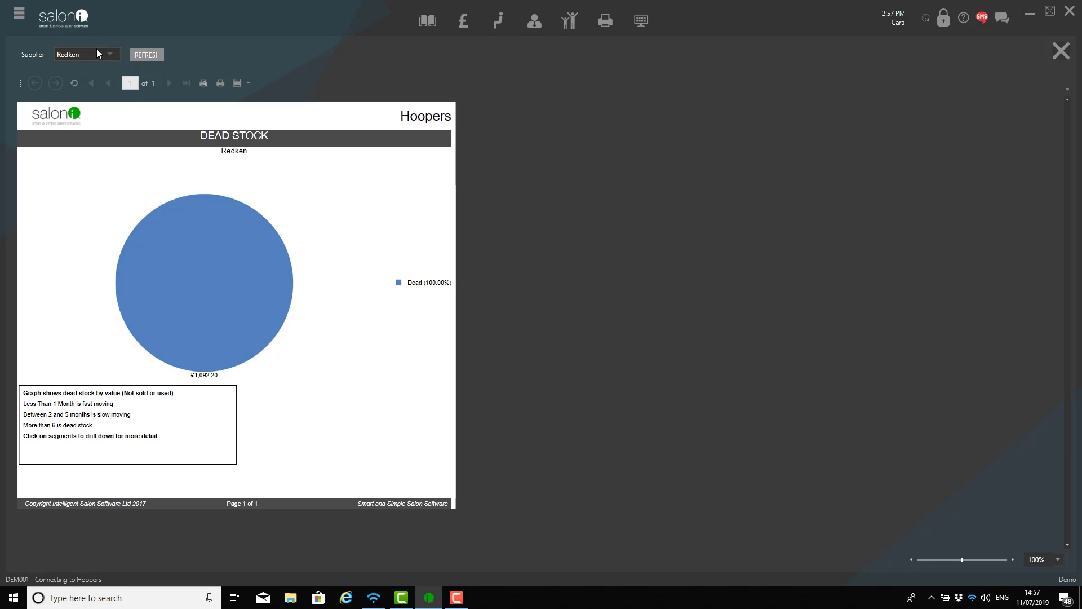
# - Refresh the Dead Stock report for all suppliers, drill down into the Fast segment's product list, and close the report
pyautogui.click(96, 50)
pyautogui.scroll(3, 93, 113)
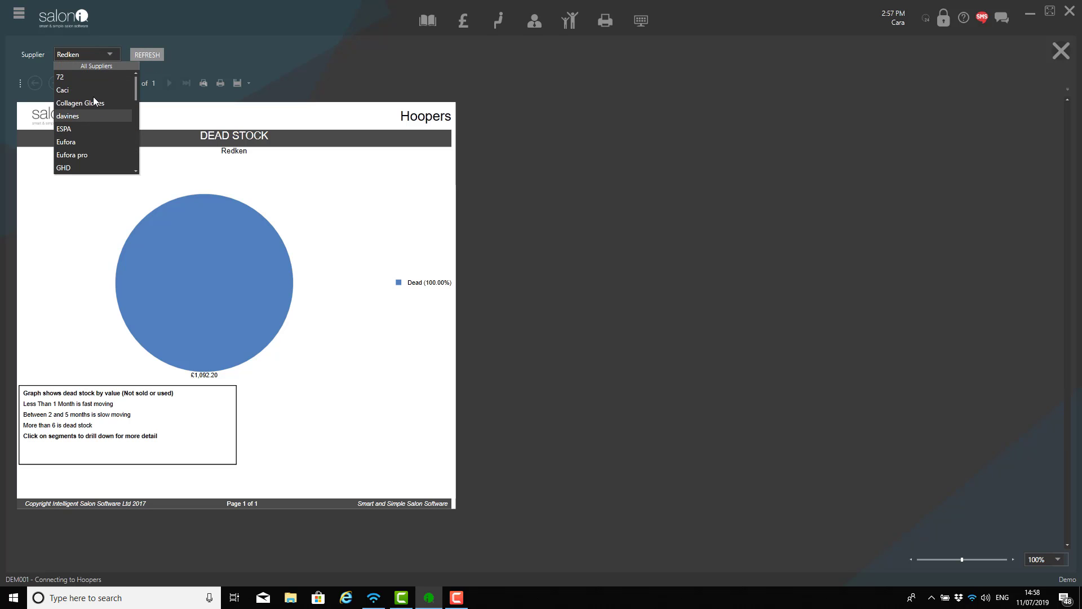
pyautogui.click(96, 67)
pyautogui.click(154, 63)
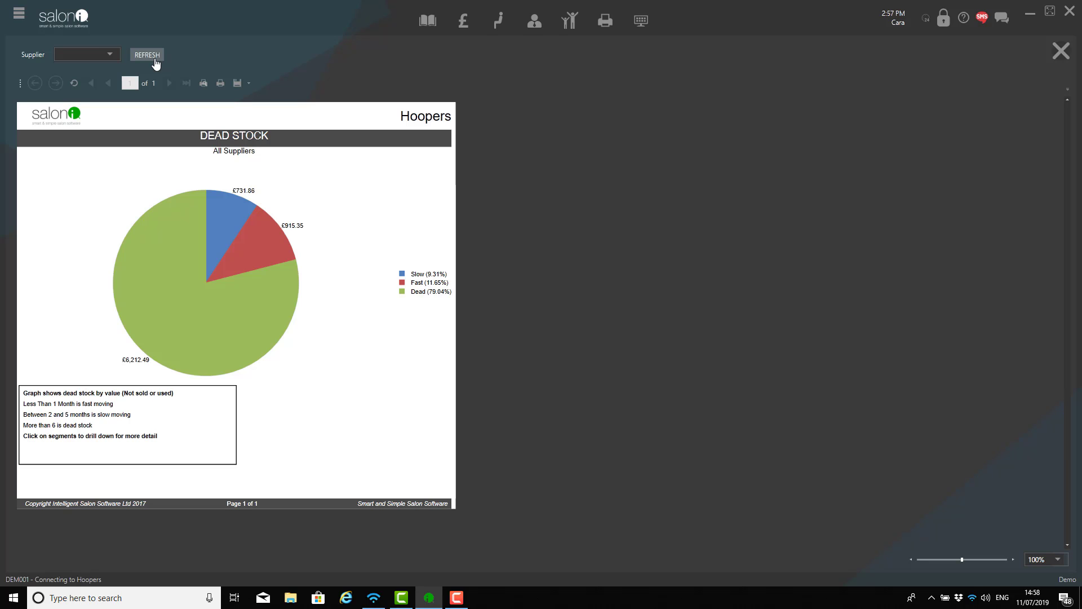
pyautogui.click(156, 59)
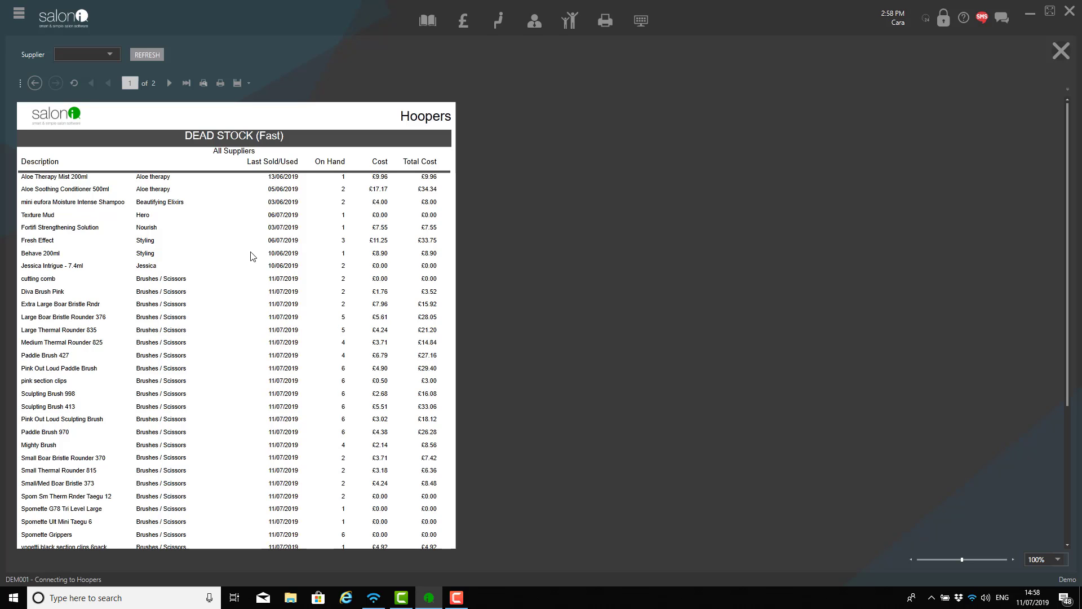
pyautogui.click(1061, 52)
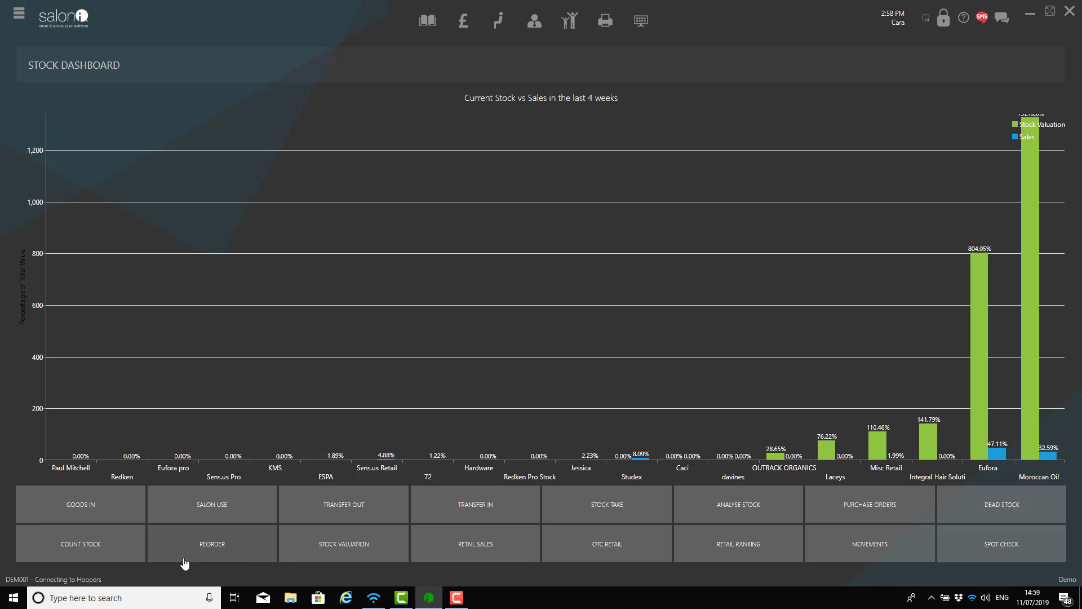
# - Open the Count Stock report for all suppliers, review the counting sheet, and close it
pyautogui.click(91, 551)
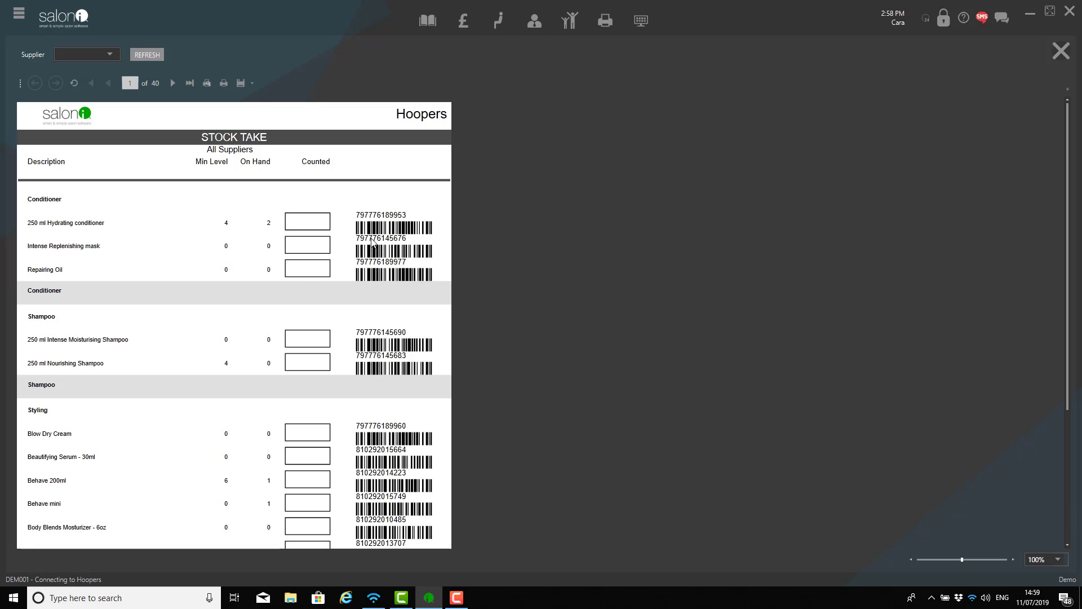
pyautogui.scroll(-4, 324, 228)
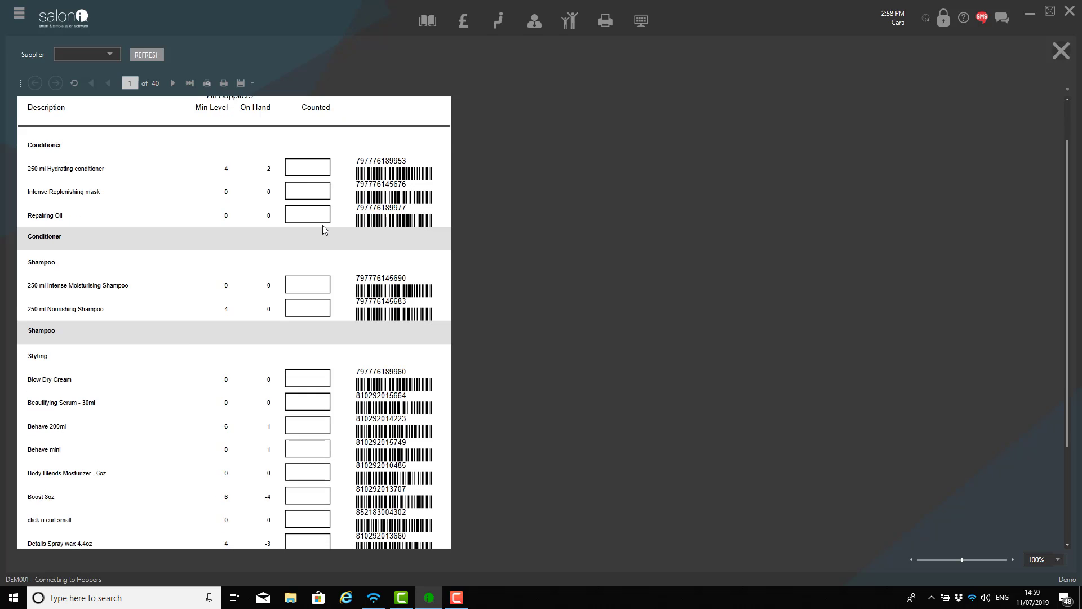
pyautogui.scroll(3, 327, 475)
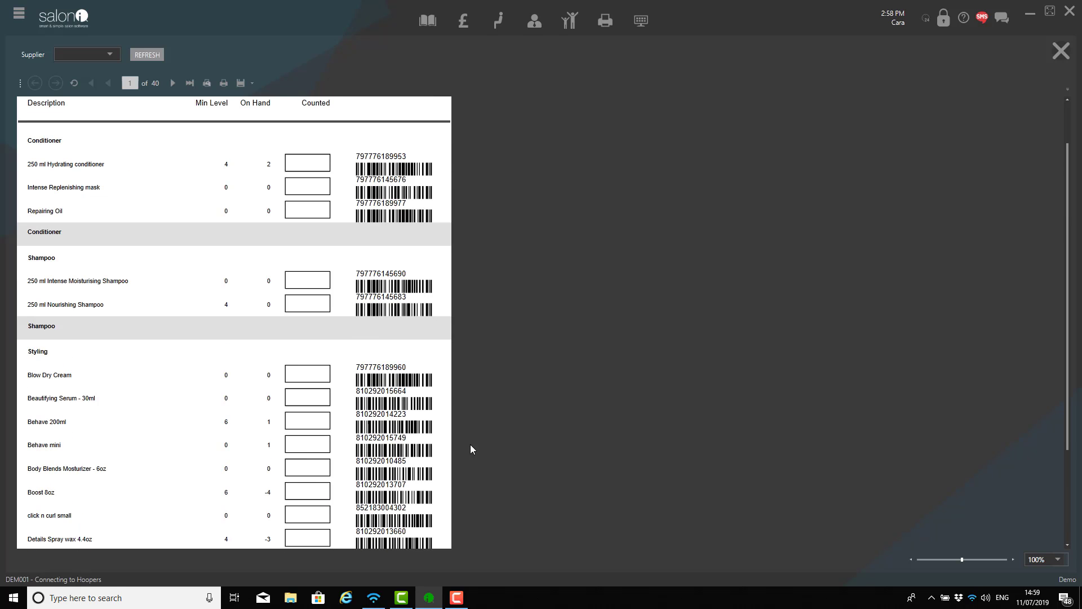
pyautogui.click(1061, 51)
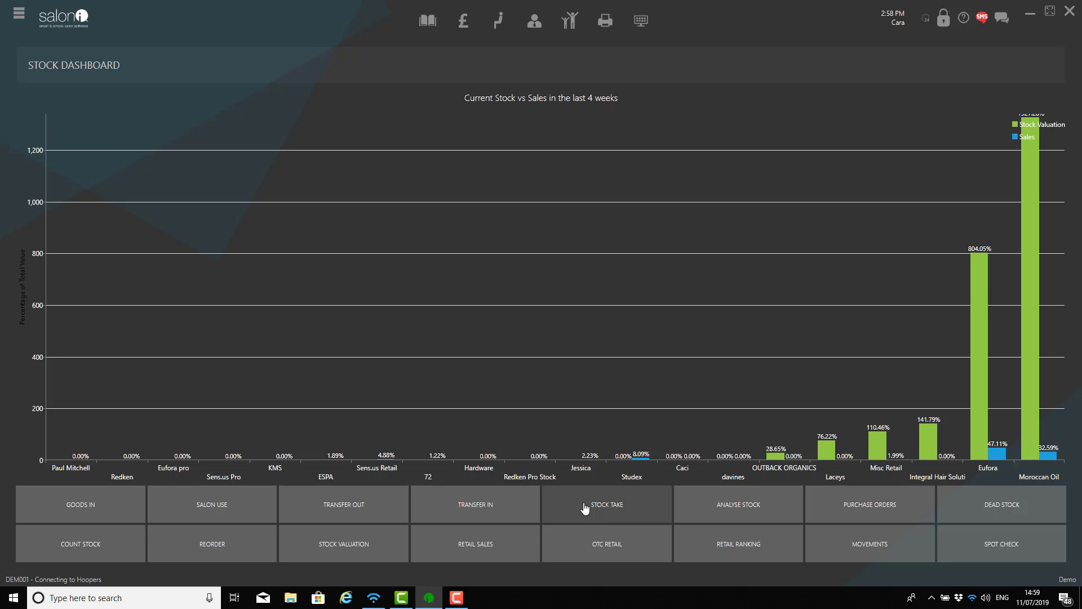
# - Open the Reorder report for all suppliers, review the stock levels and its supplier options, and close it
pyautogui.click(225, 553)
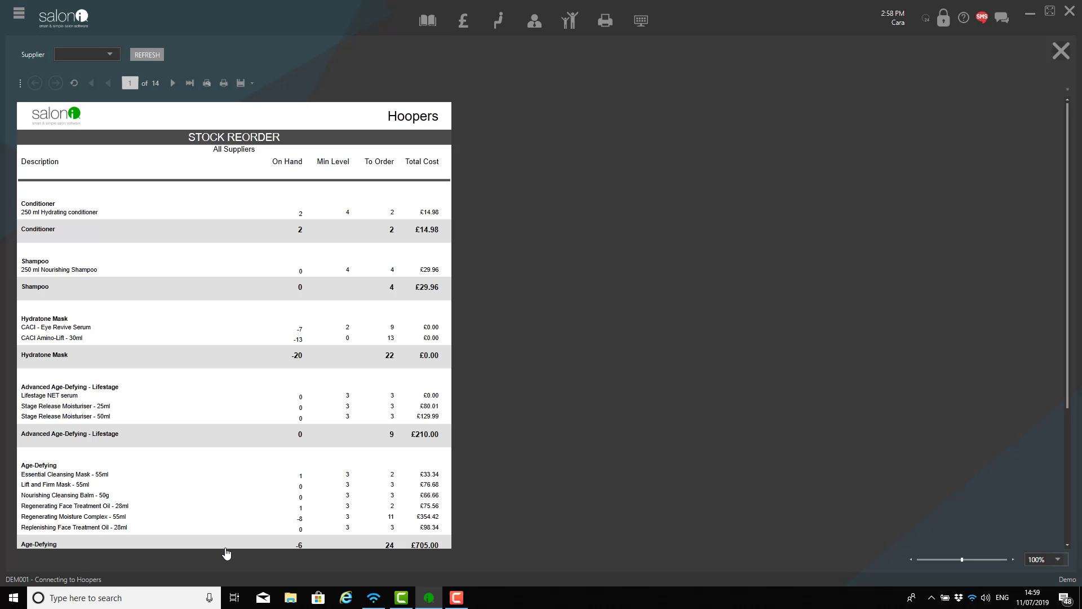
pyautogui.scroll(-3, 253, 523)
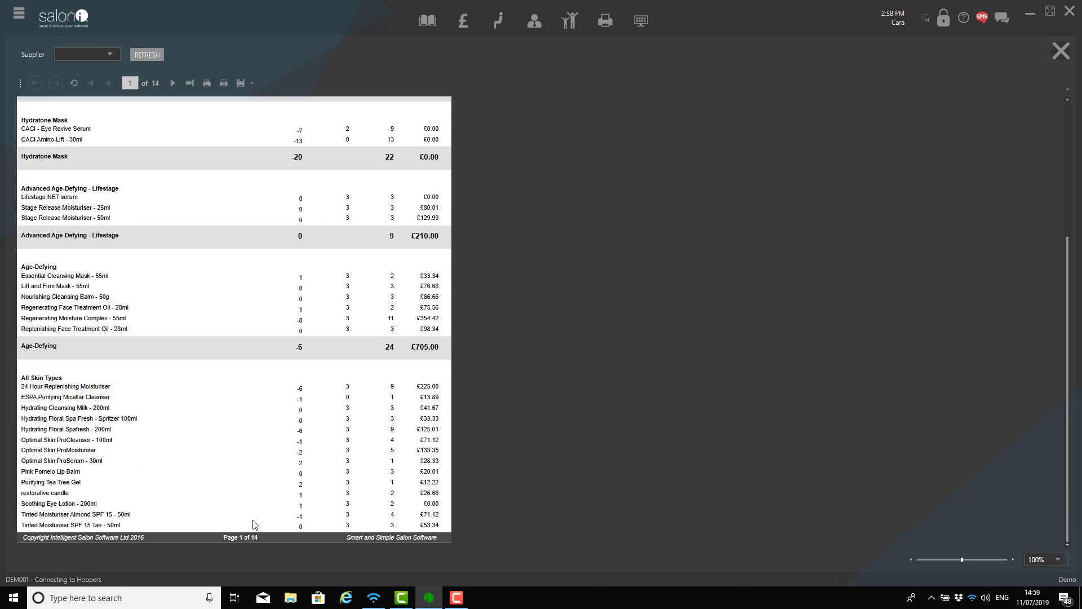
pyautogui.scroll(3, 253, 523)
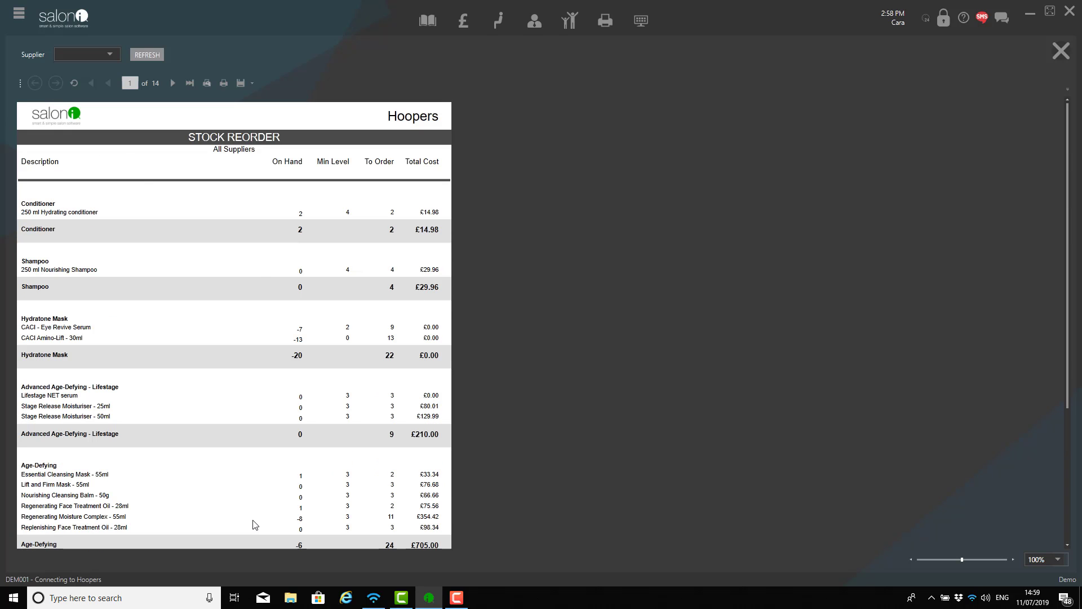
pyautogui.click(101, 57)
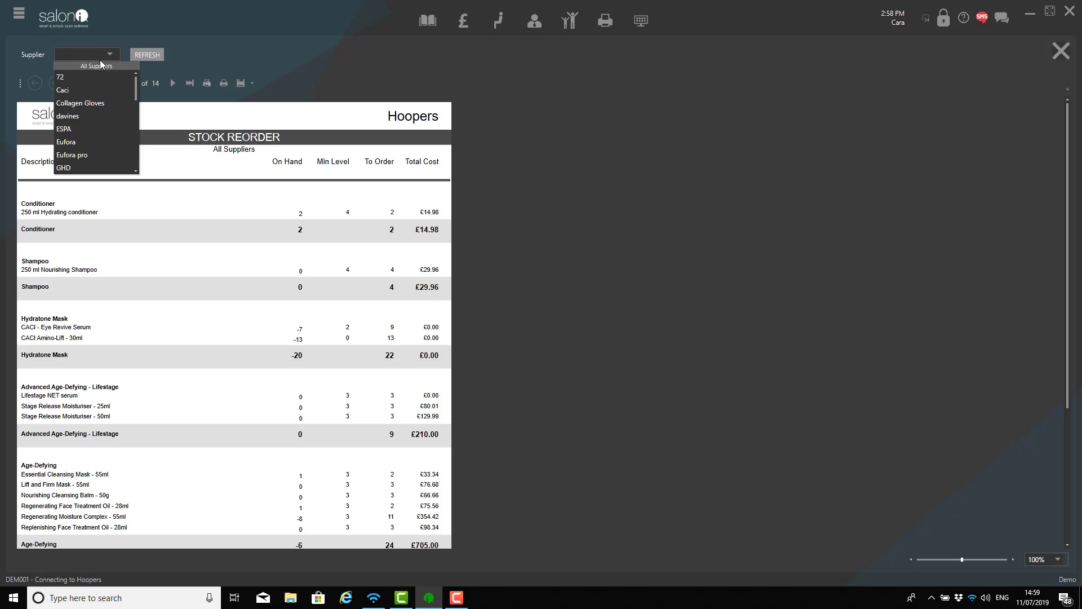
pyautogui.click(99, 59)
pyautogui.click(1061, 51)
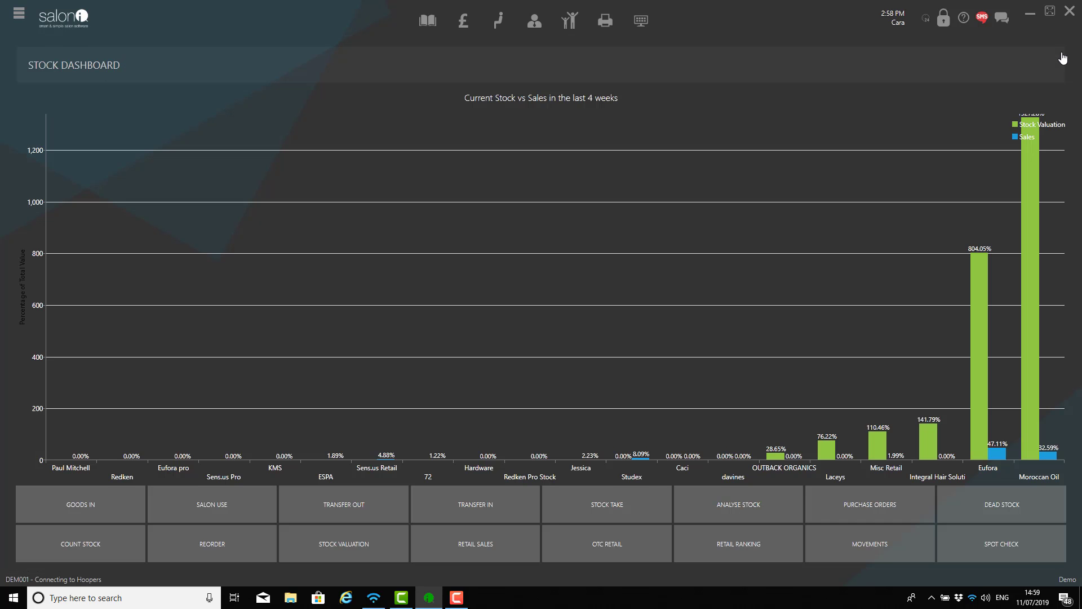
# - Open the Stock Valuation report for all suppliers, and review its stock type options and first page of valuations
pyautogui.click(373, 549)
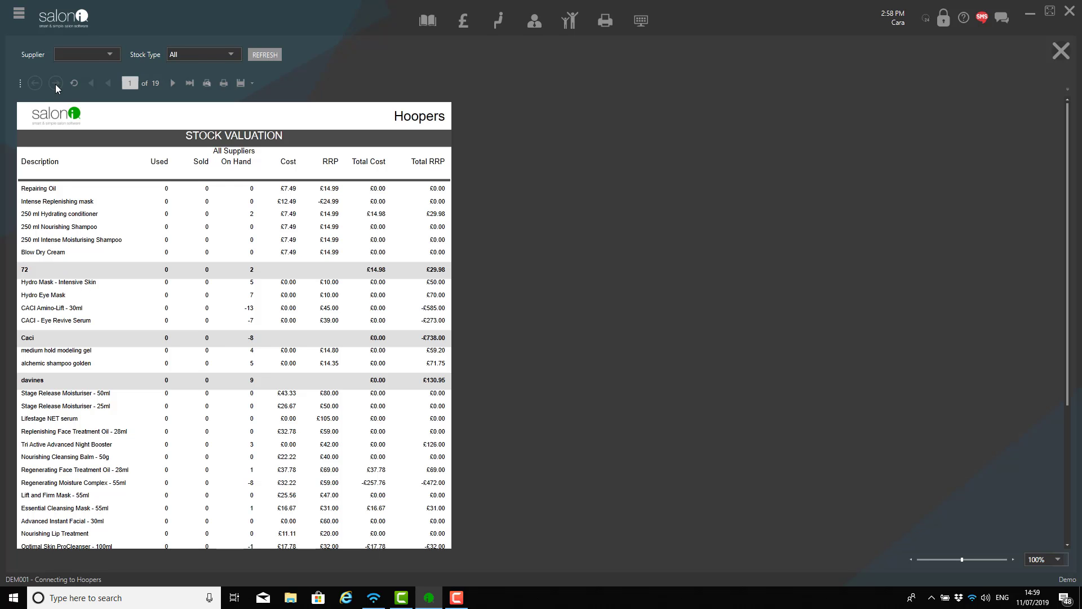
pyautogui.click(72, 59)
pyautogui.click(72, 59)
pyautogui.click(218, 59)
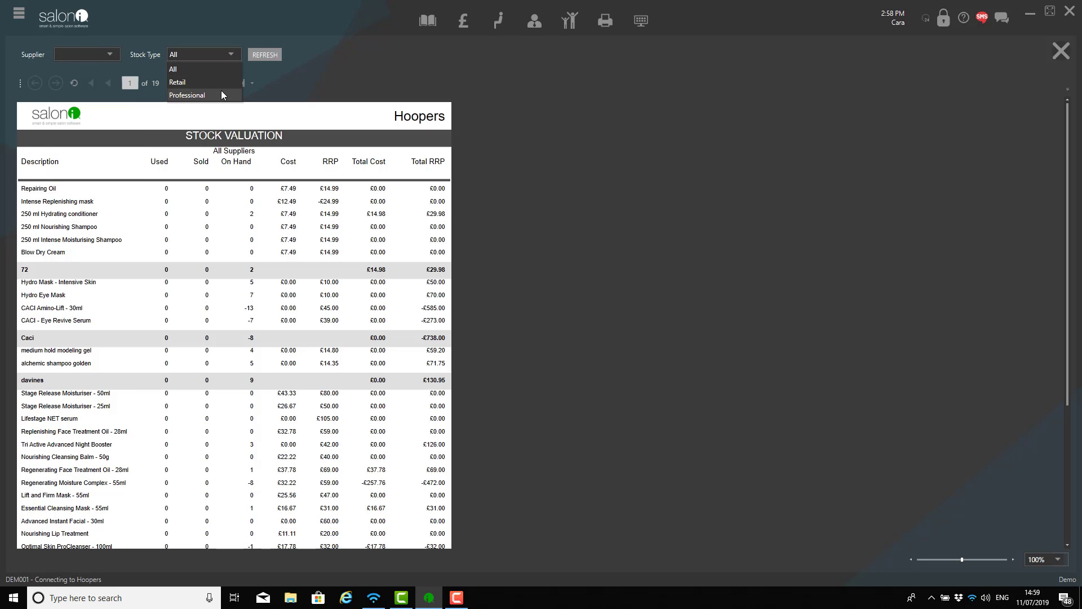
pyautogui.click(402, 63)
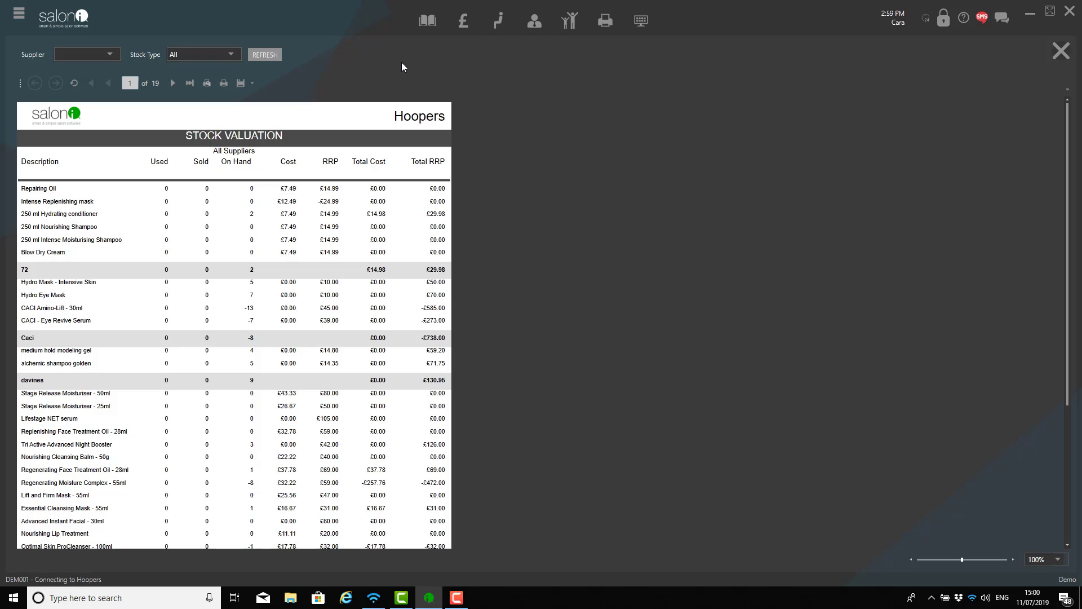
pyautogui.scroll(-3, 380, 263)
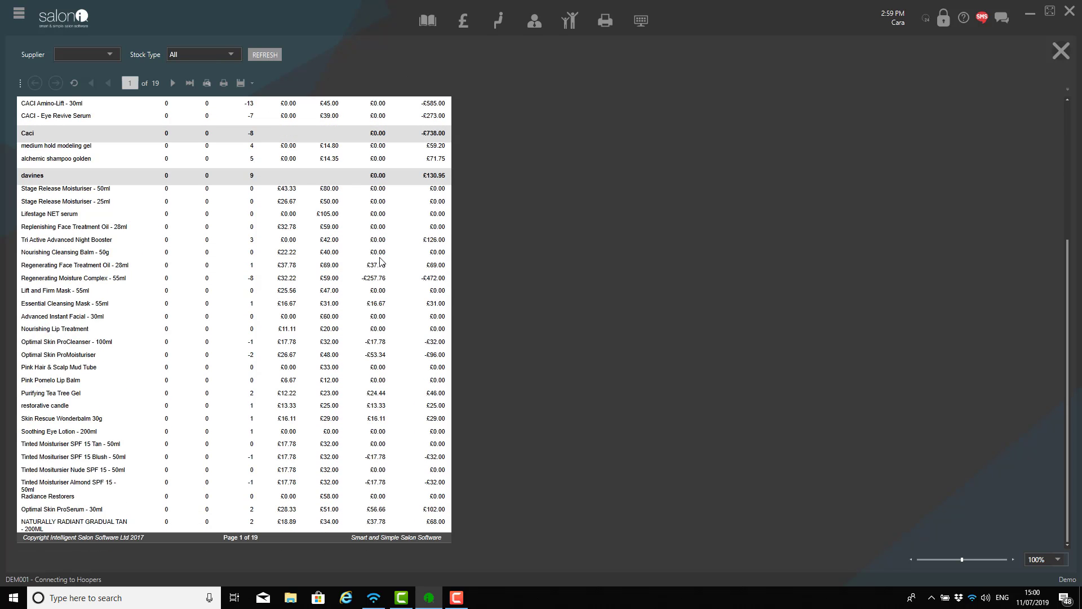
pyautogui.scroll(3, 381, 262)
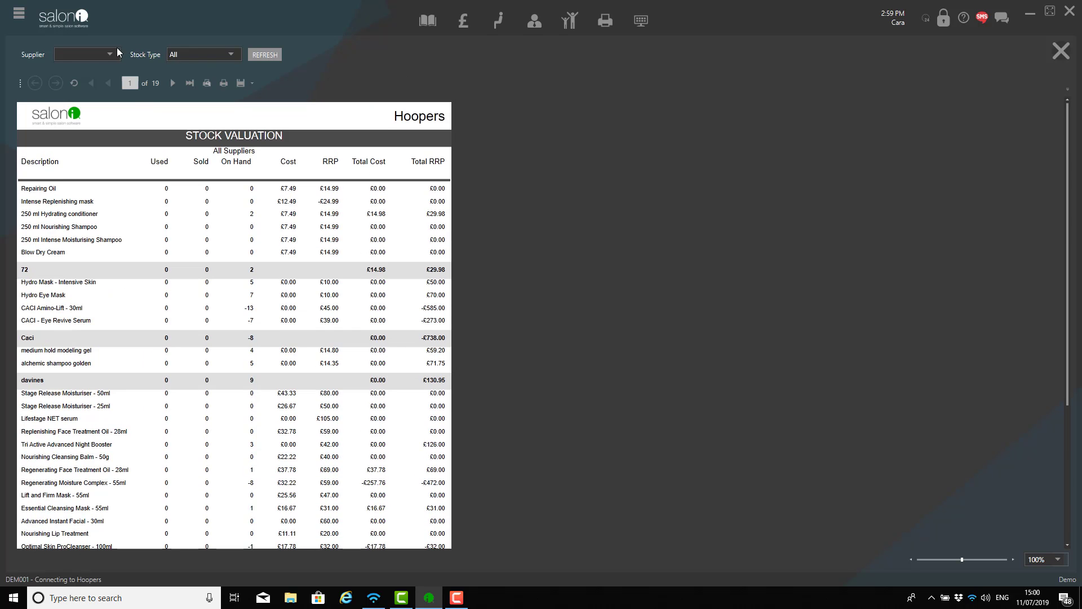
# - Refresh the Stock Valuation report for the supplier 72, and close the report
pyautogui.click(108, 54)
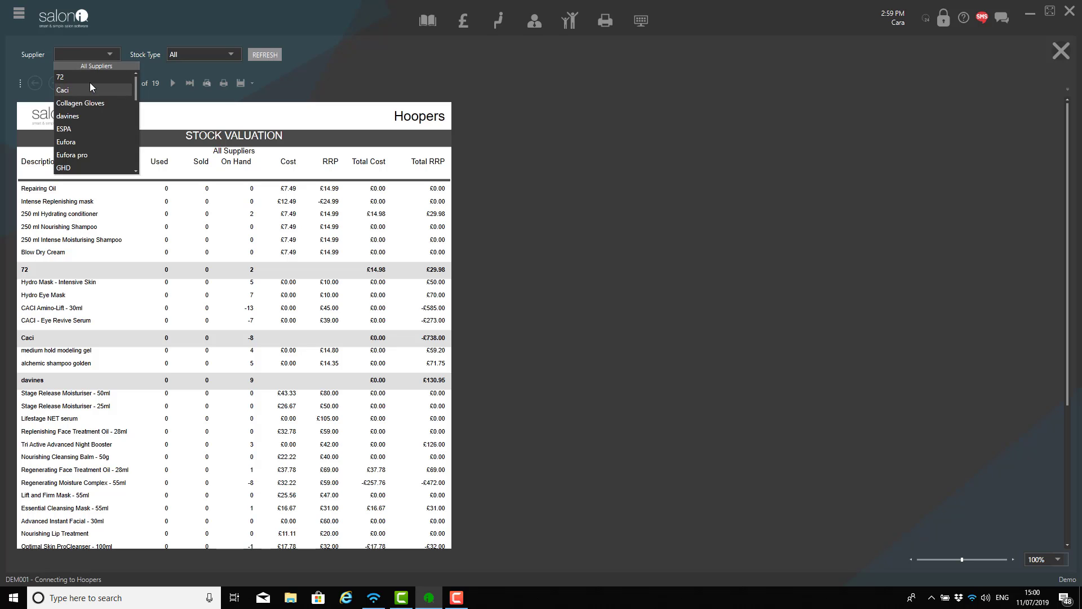
pyautogui.click(90, 80)
pyautogui.click(270, 58)
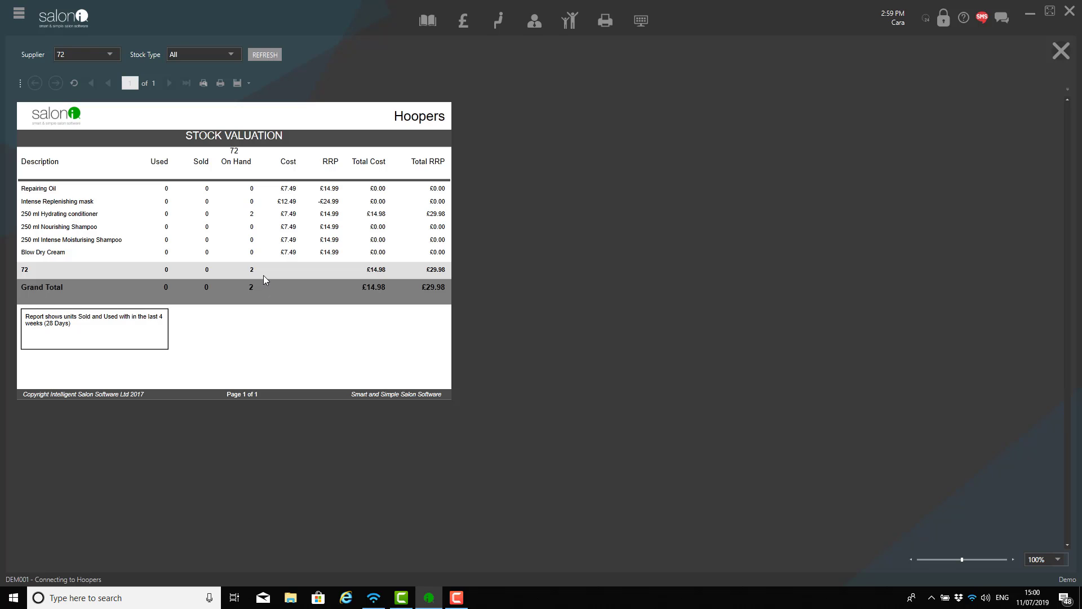
pyautogui.click(1062, 52)
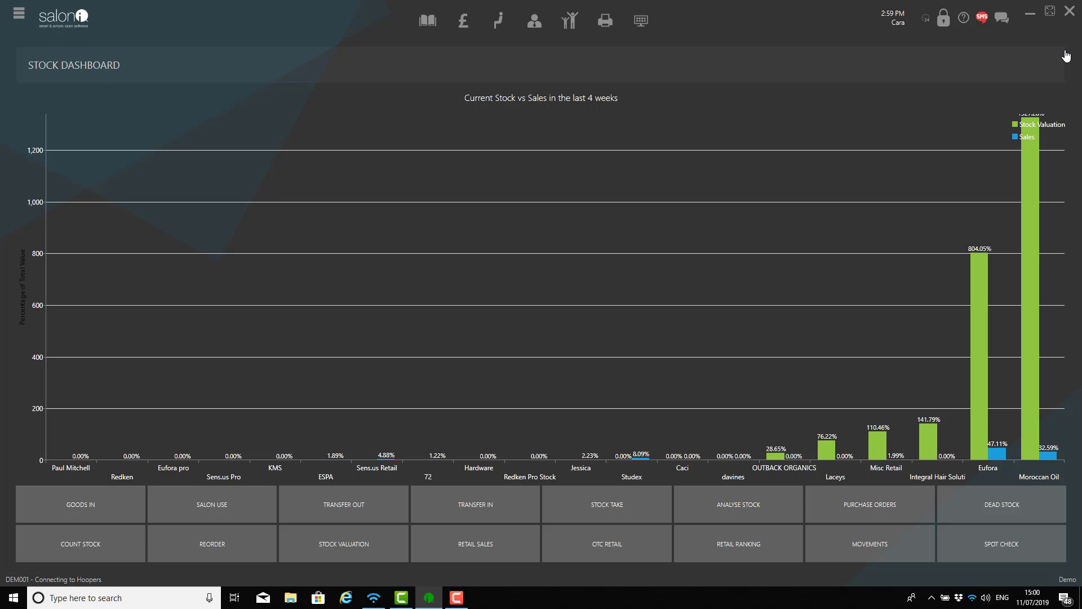
# - Open the Retail Sales report, refresh it with the start date 03/07/2019 for all suppliers, and close it after reviewing the sales
pyautogui.click(512, 558)
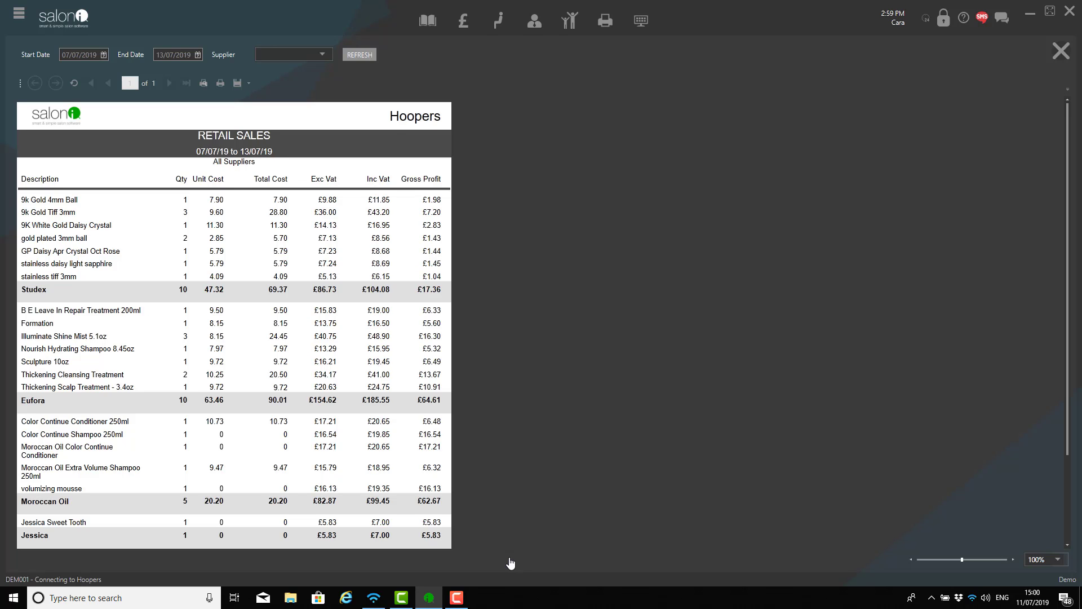
pyautogui.click(104, 56)
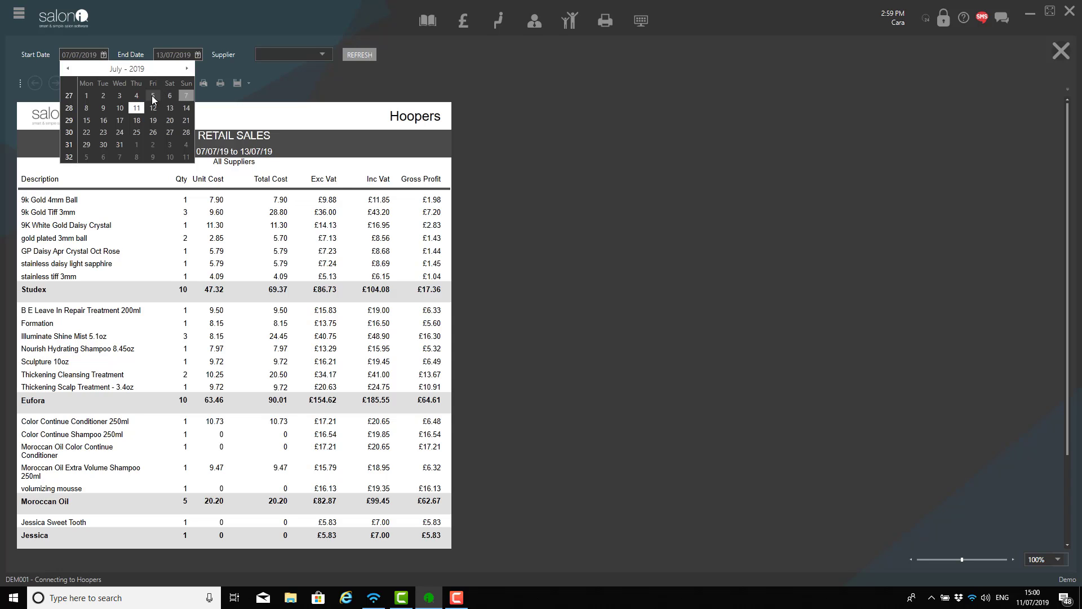
pyautogui.click(121, 95)
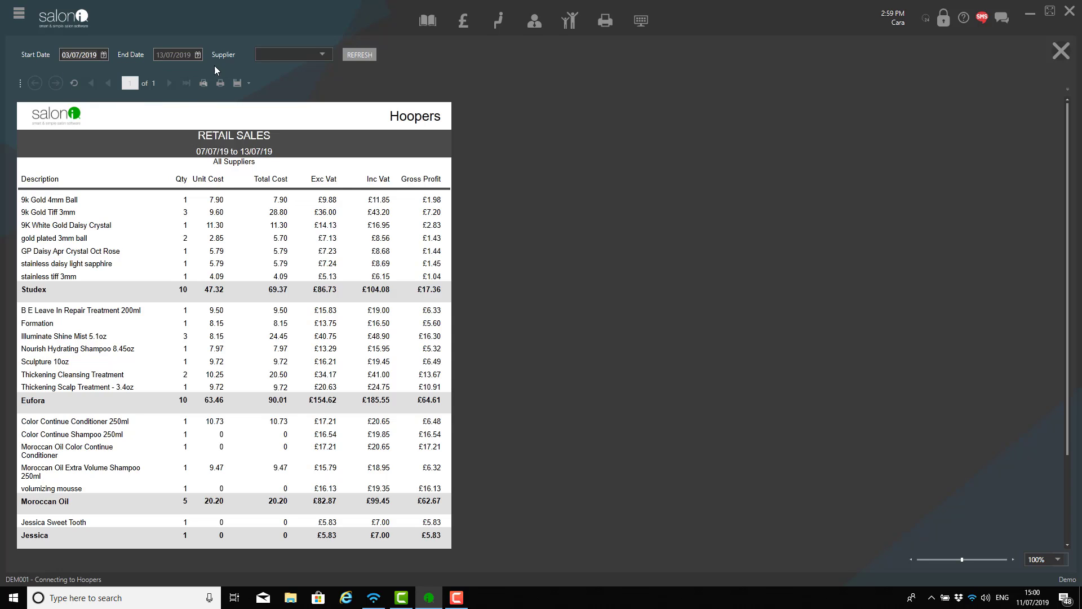
pyautogui.click(295, 56)
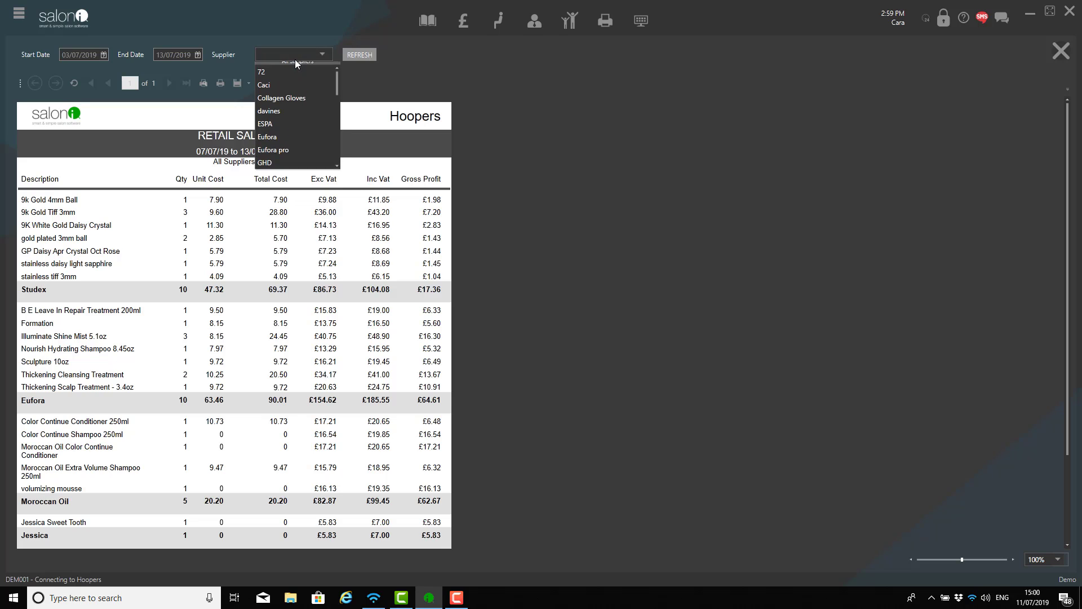
pyautogui.click(360, 59)
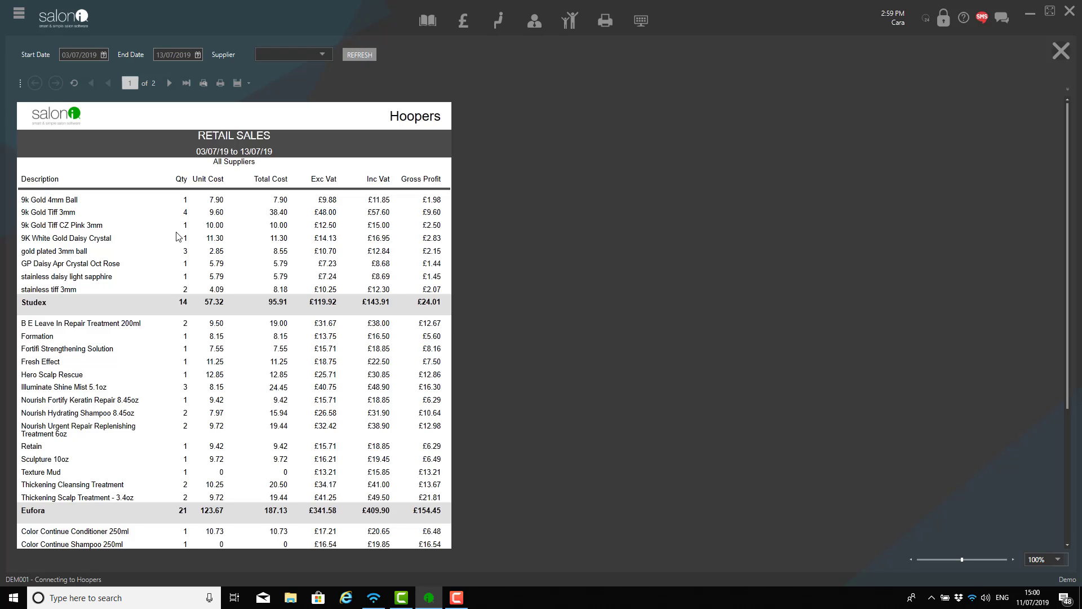
pyautogui.scroll(-4, 176, 236)
pyautogui.scroll(4, 176, 237)
pyautogui.click(1061, 51)
# - View the OTC Retail report and close it
pyautogui.click(651, 558)
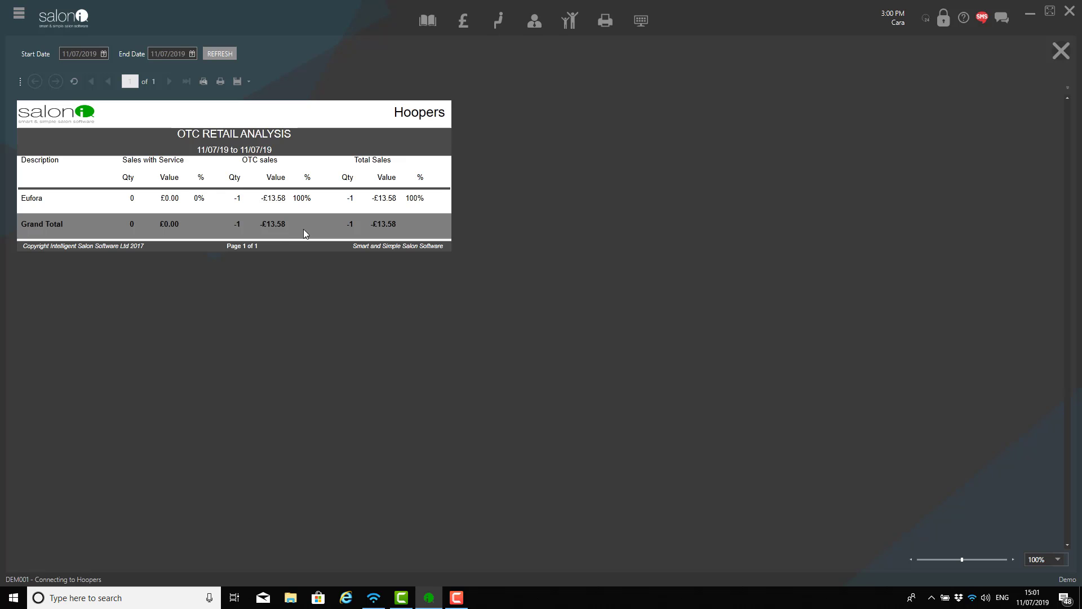
pyautogui.click(1062, 51)
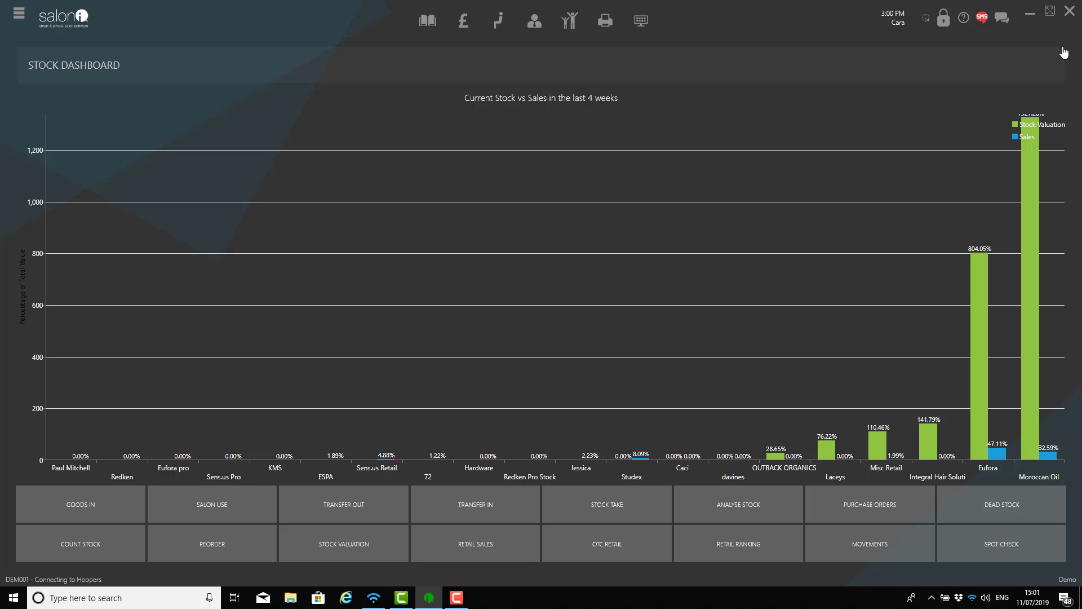
# - Open the Retail Ranking report and refresh it for the supplier Paul Mitchell, sorted by Gross Profit
pyautogui.click(757, 545)
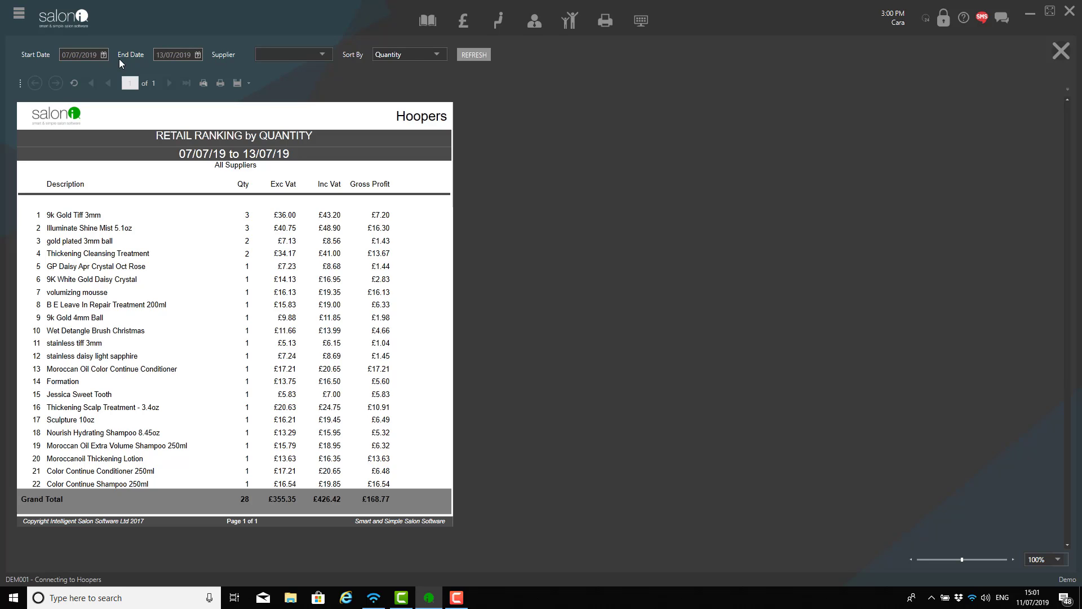
pyautogui.click(413, 52)
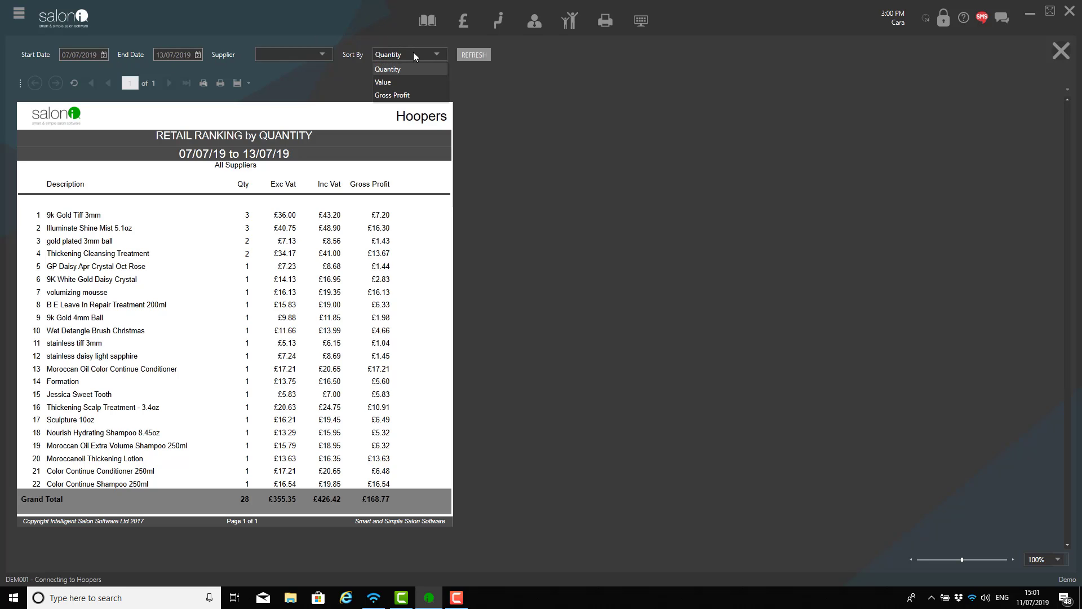
pyautogui.click(419, 94)
pyautogui.click(322, 54)
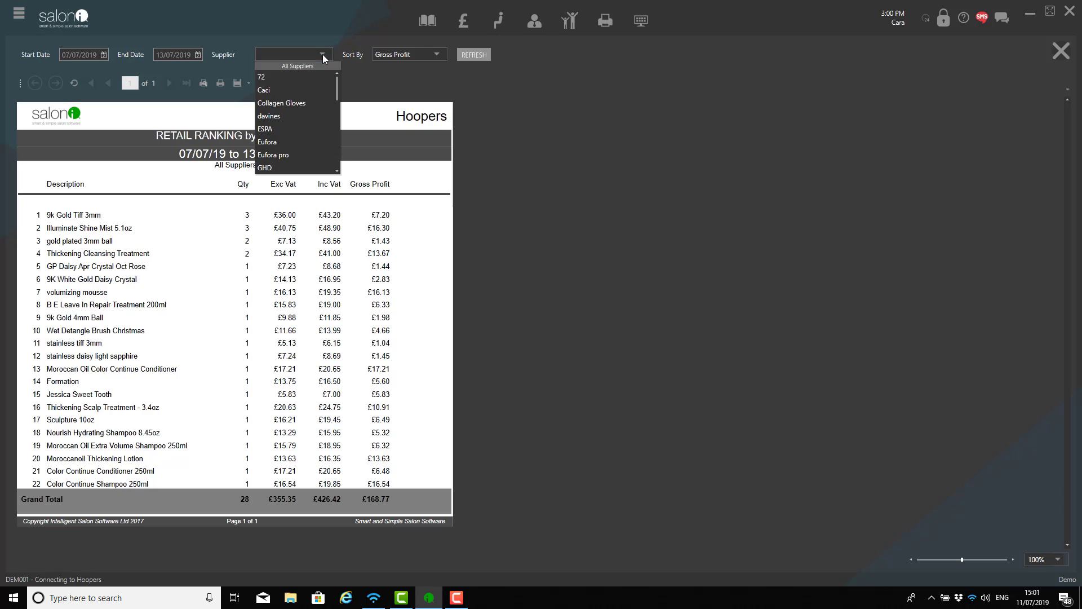
pyautogui.scroll(-3, 319, 107)
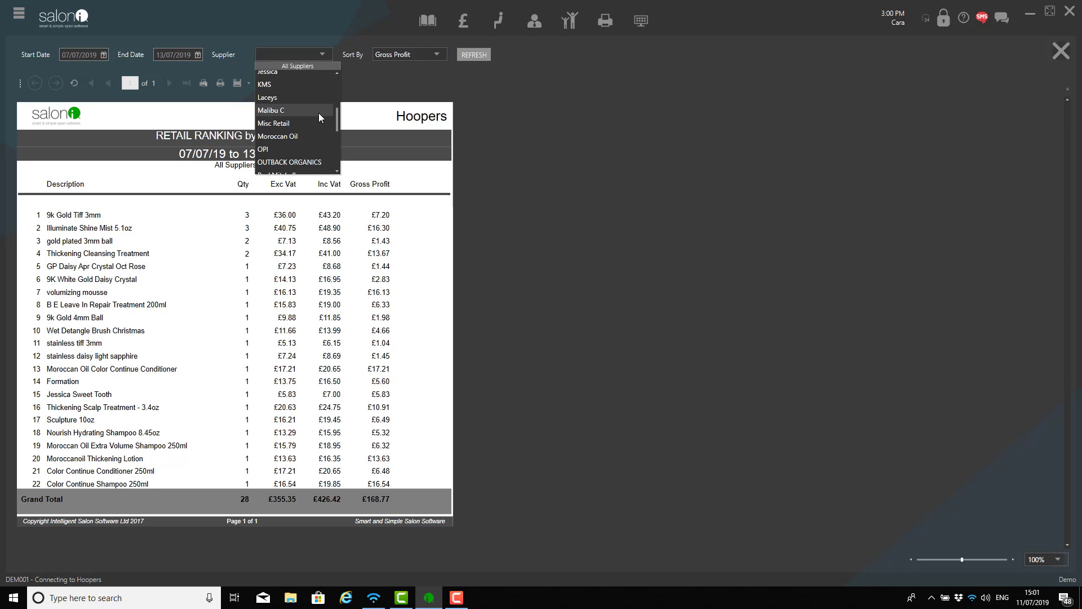
pyautogui.scroll(-2, 319, 113)
pyautogui.click(314, 116)
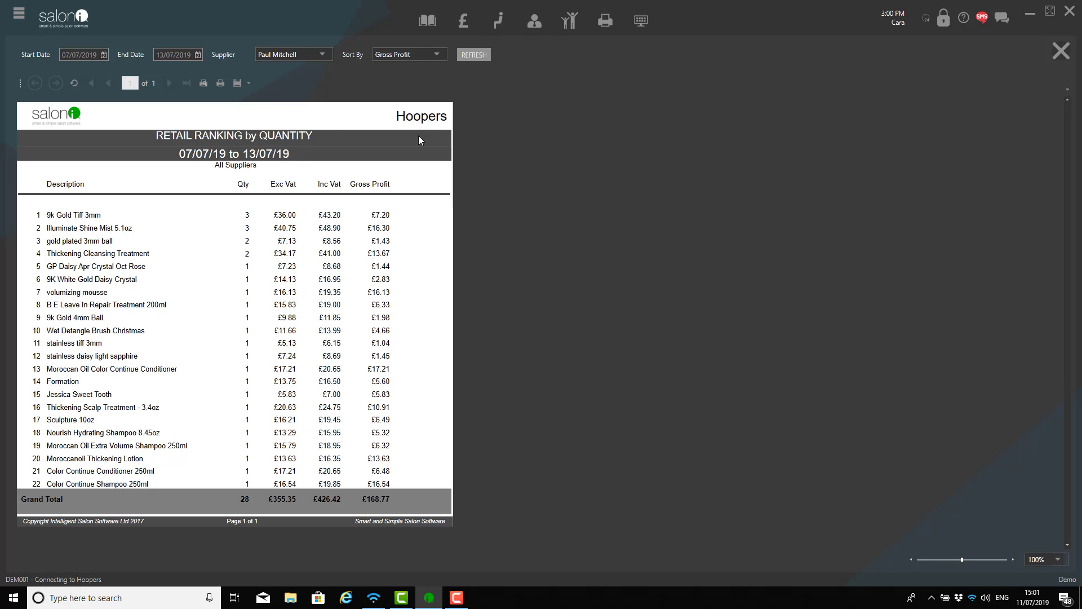
pyautogui.click(476, 55)
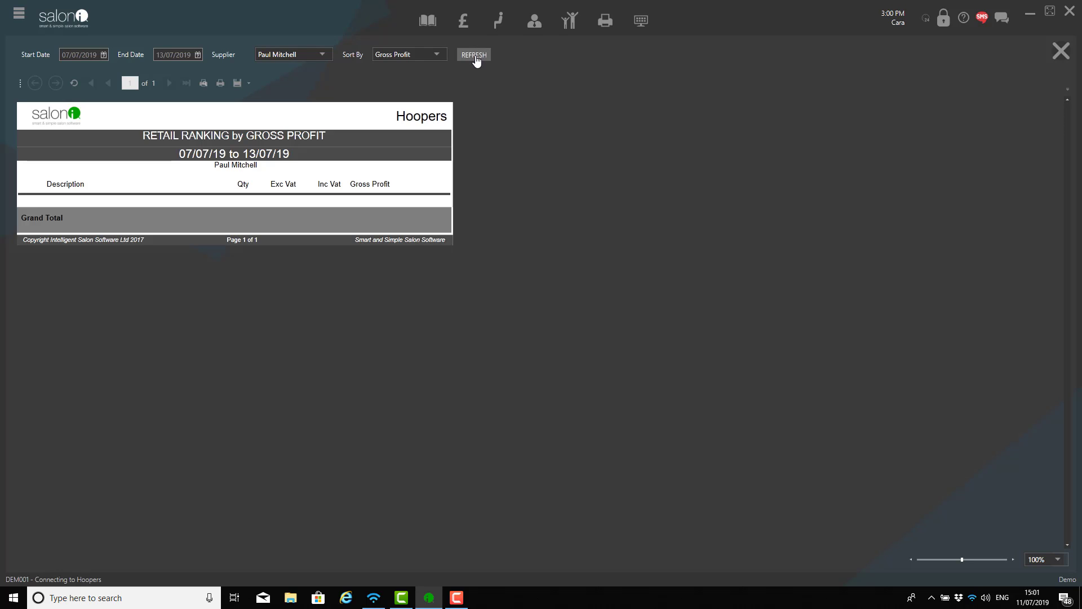
# - Refresh the Retail Ranking report for Paul Mitchell sorted by Quantity, and close the report
pyautogui.click(421, 54)
pyautogui.click(417, 64)
pyautogui.click(485, 57)
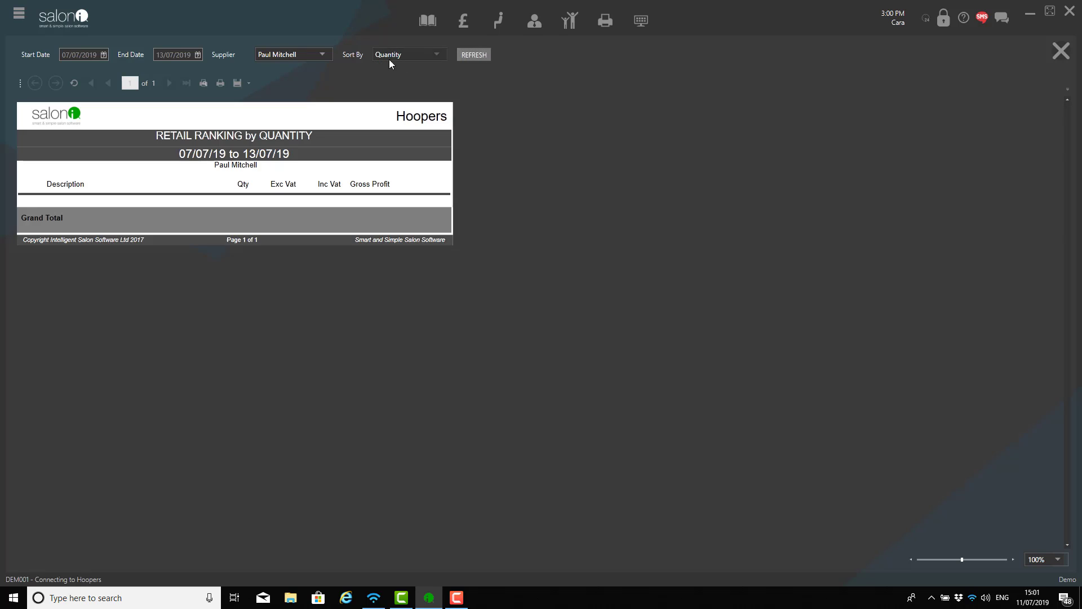
pyautogui.click(1061, 56)
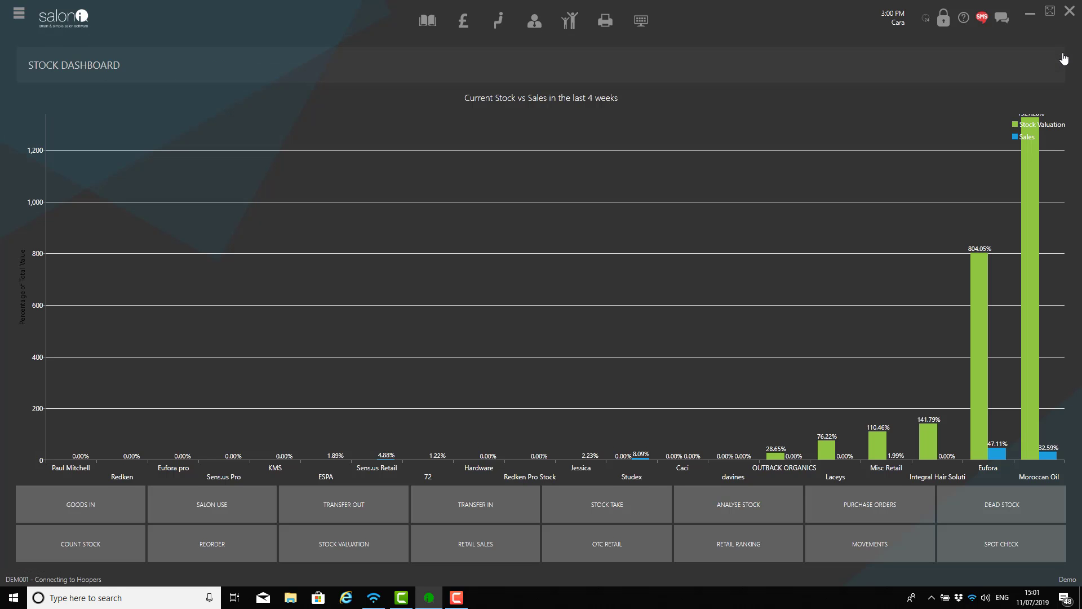
pyautogui.click(763, 539)
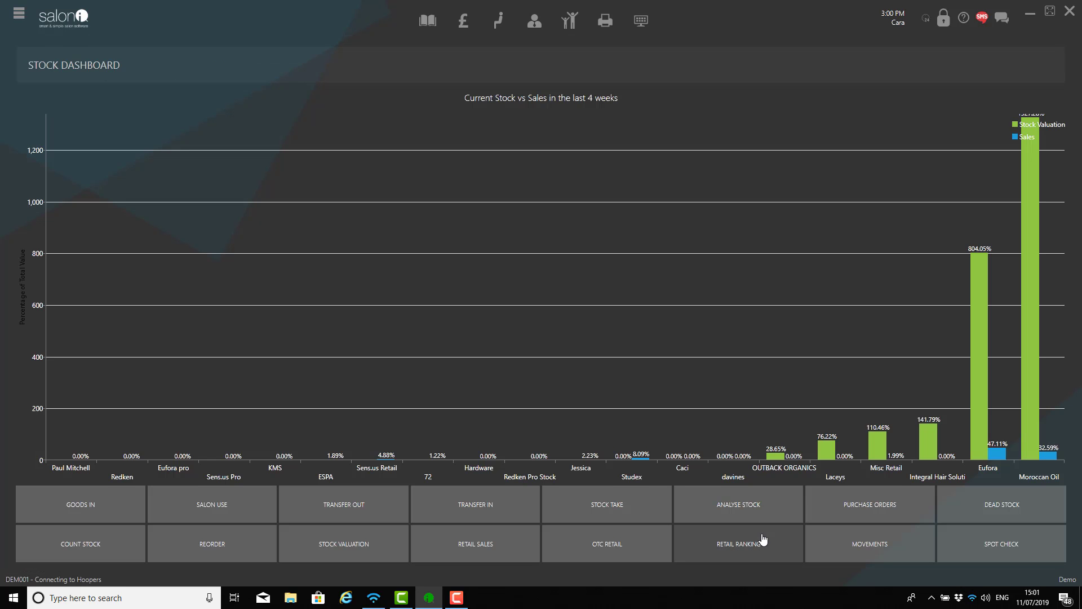
# - Open the stock Movements report and check the available Quantity/Cost bases and supplier filter choices
pyautogui.click(907, 555)
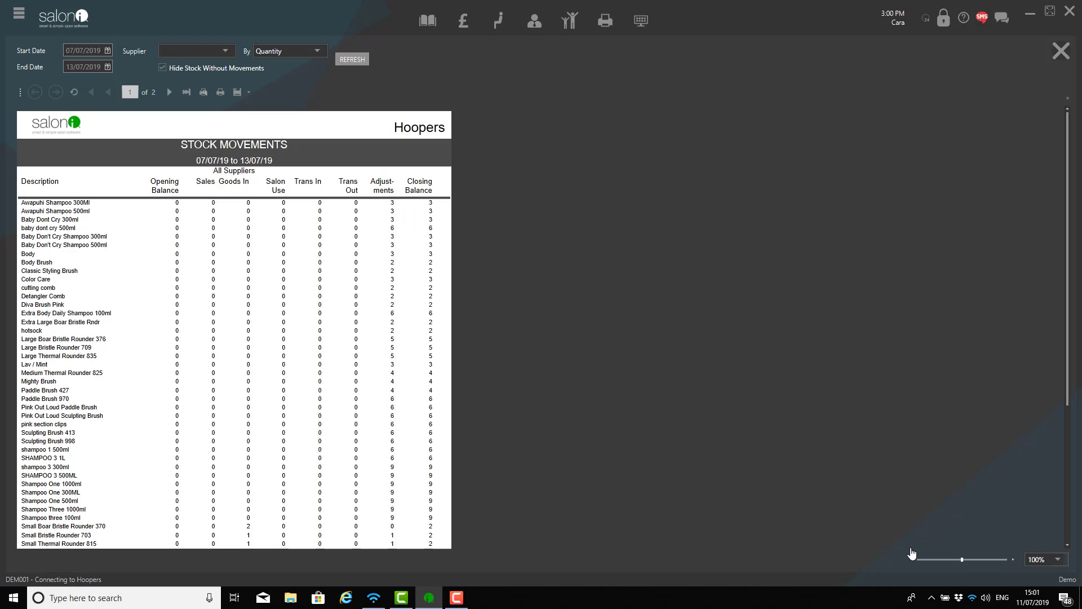
pyautogui.click(288, 50)
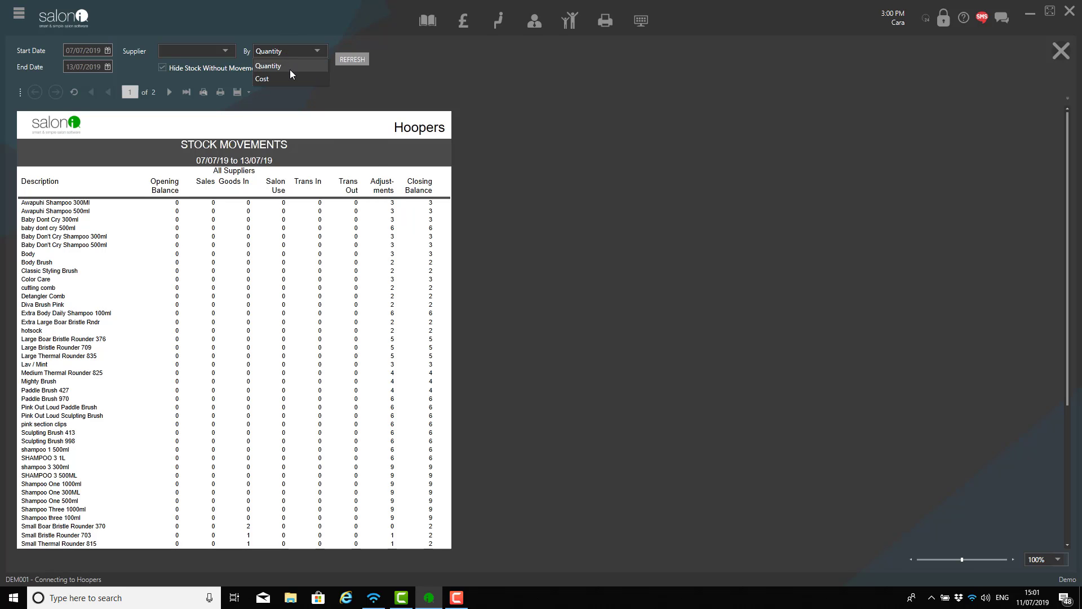
pyautogui.click(291, 56)
pyautogui.click(198, 50)
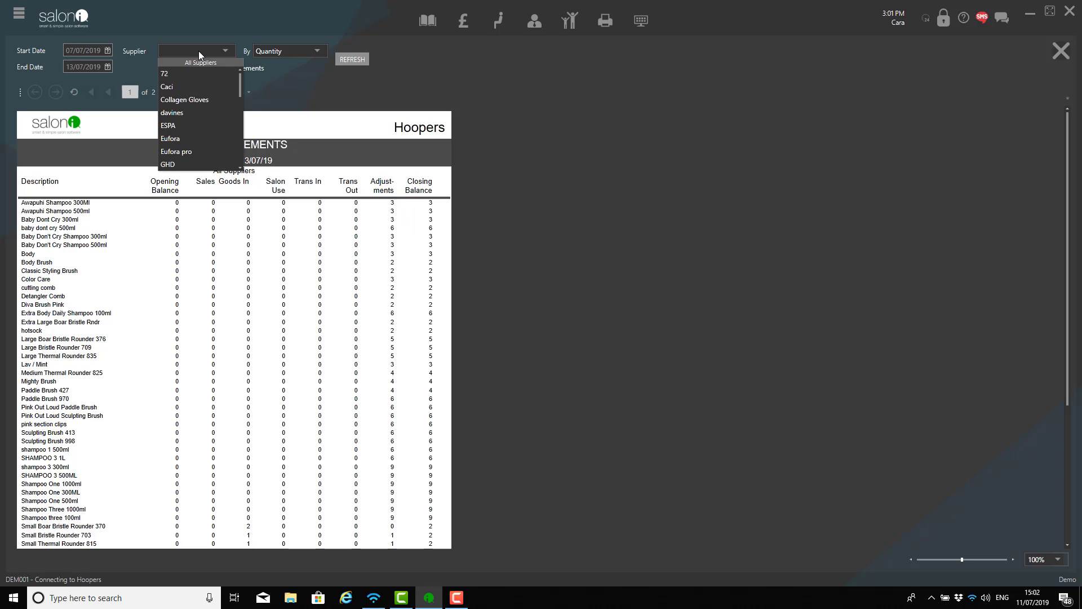
pyautogui.click(198, 51)
# - Refresh the Stock Movements report with the start date 04/07/2019, review it, and close the report
pyautogui.click(107, 50)
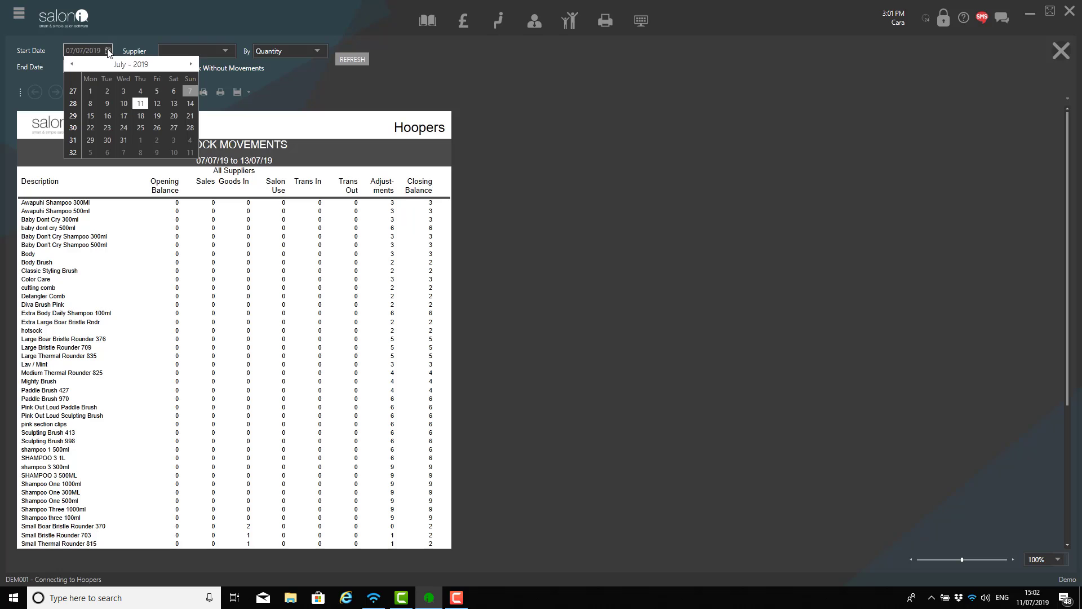
pyautogui.click(107, 51)
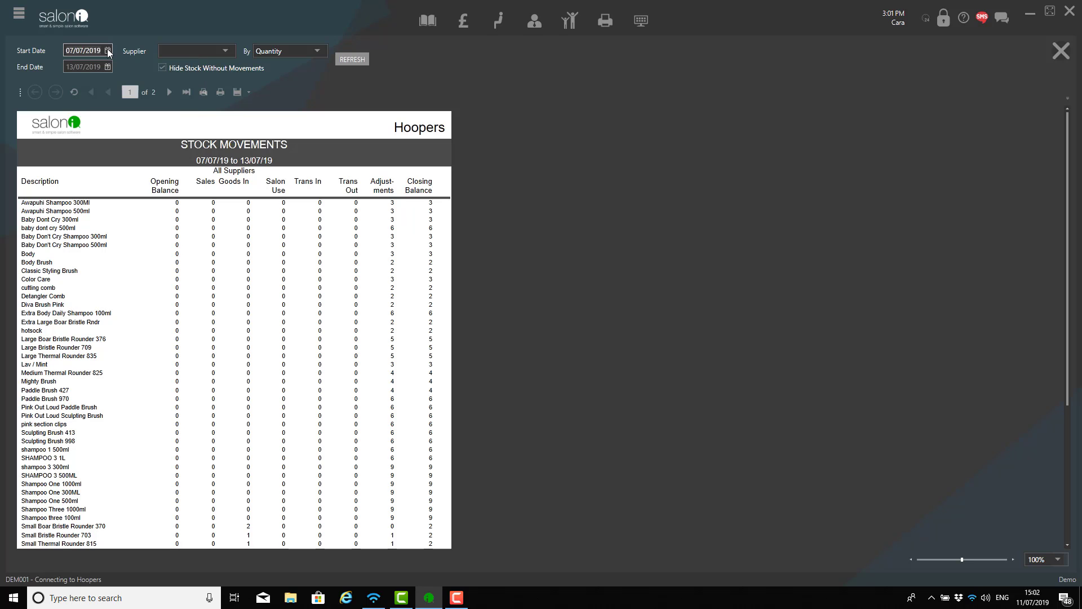
pyautogui.click(108, 51)
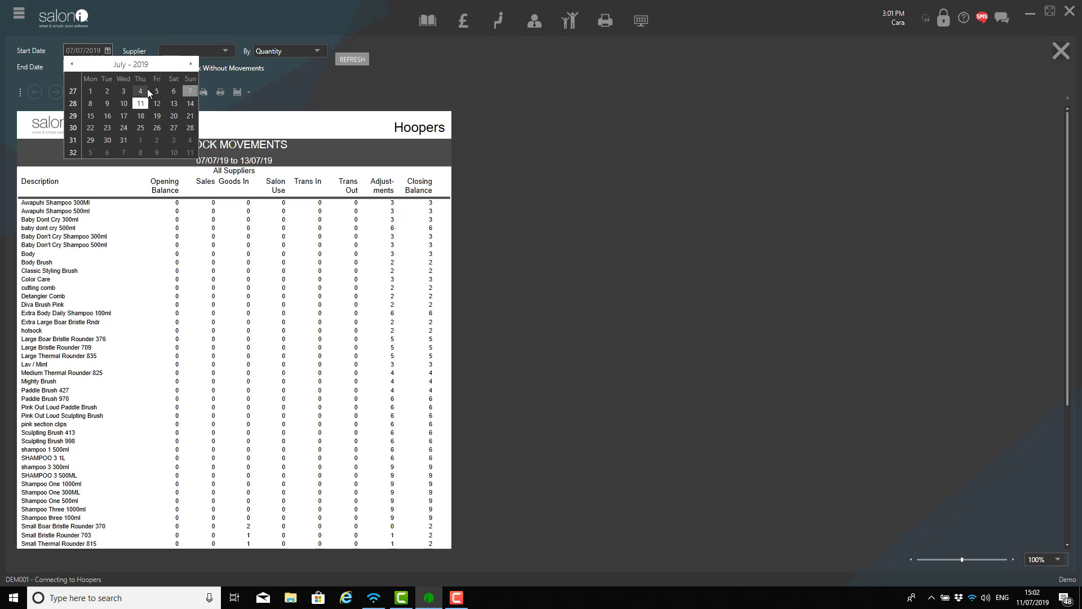
pyautogui.click(146, 90)
pyautogui.click(360, 64)
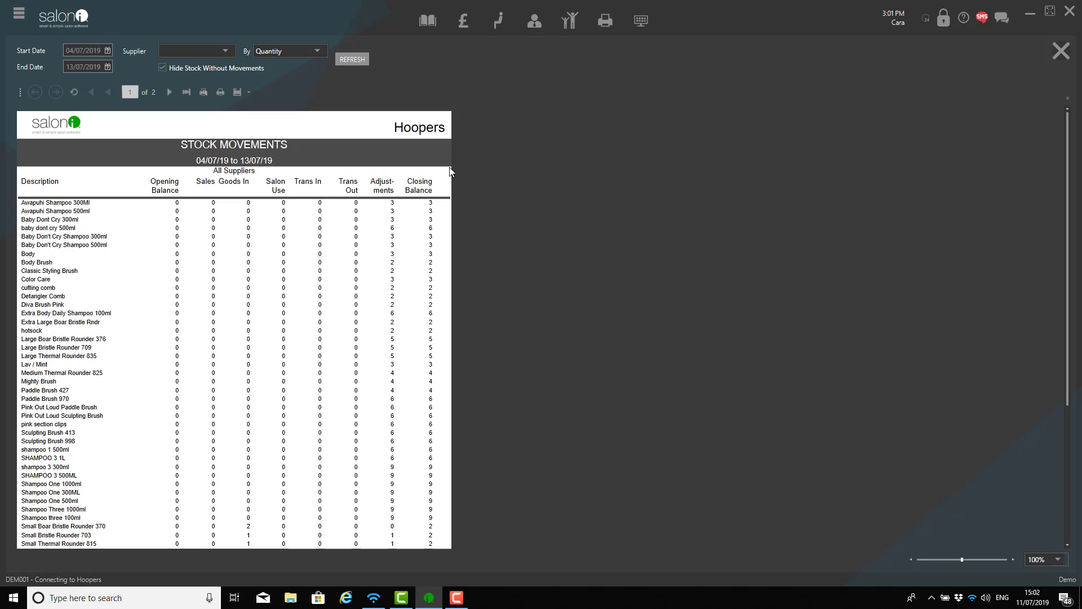
pyautogui.click(89, 69)
pyautogui.click(1061, 53)
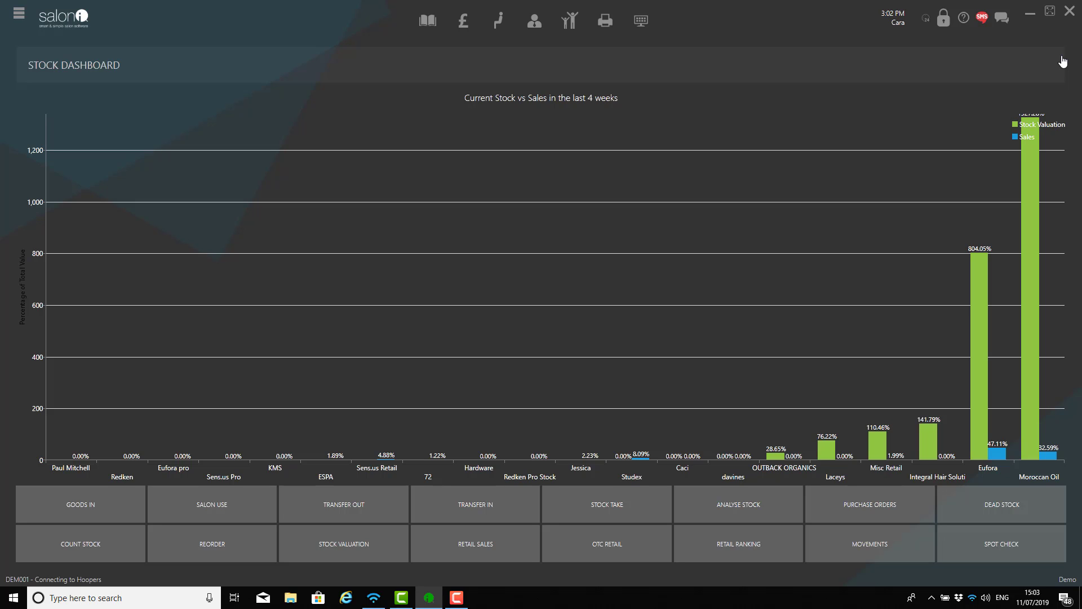
# - Open the stock Spot Check report, view its available export formats, and close the report
pyautogui.click(1009, 549)
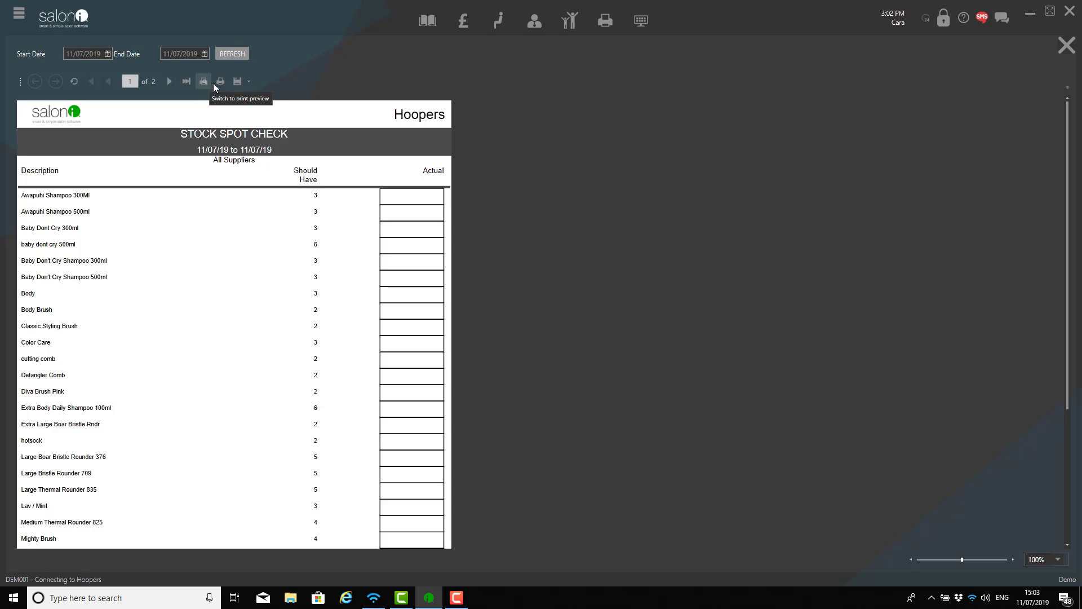
pyautogui.click(247, 83)
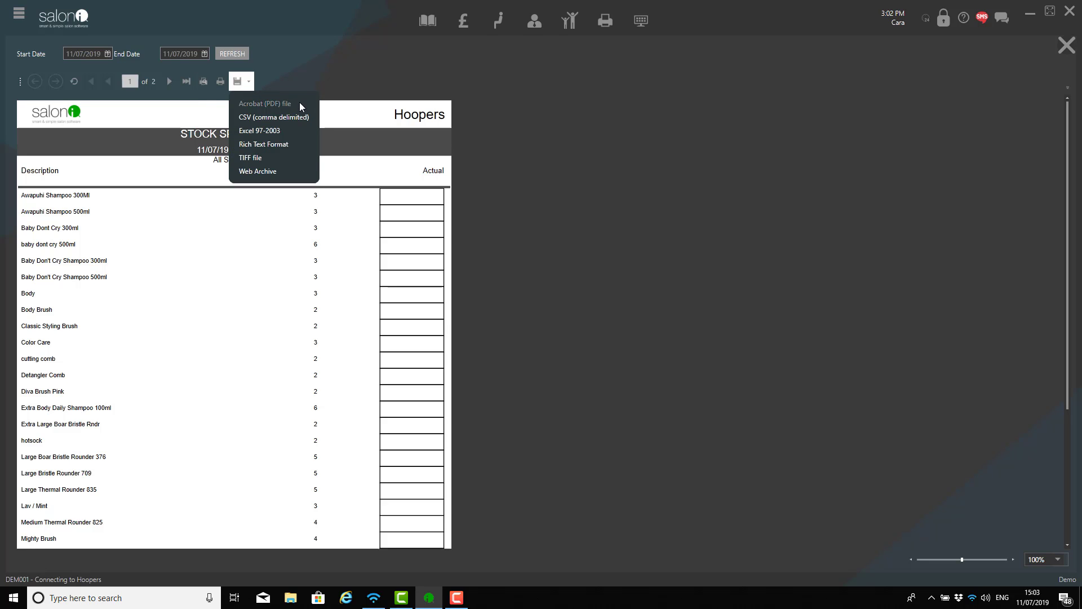
pyautogui.click(678, 180)
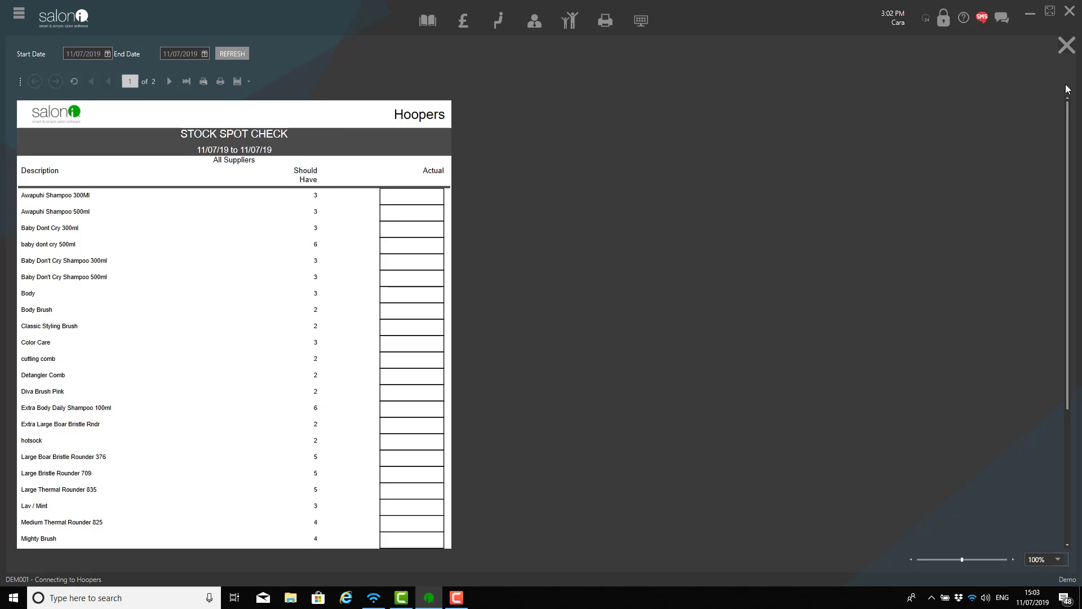
pyautogui.click(1066, 46)
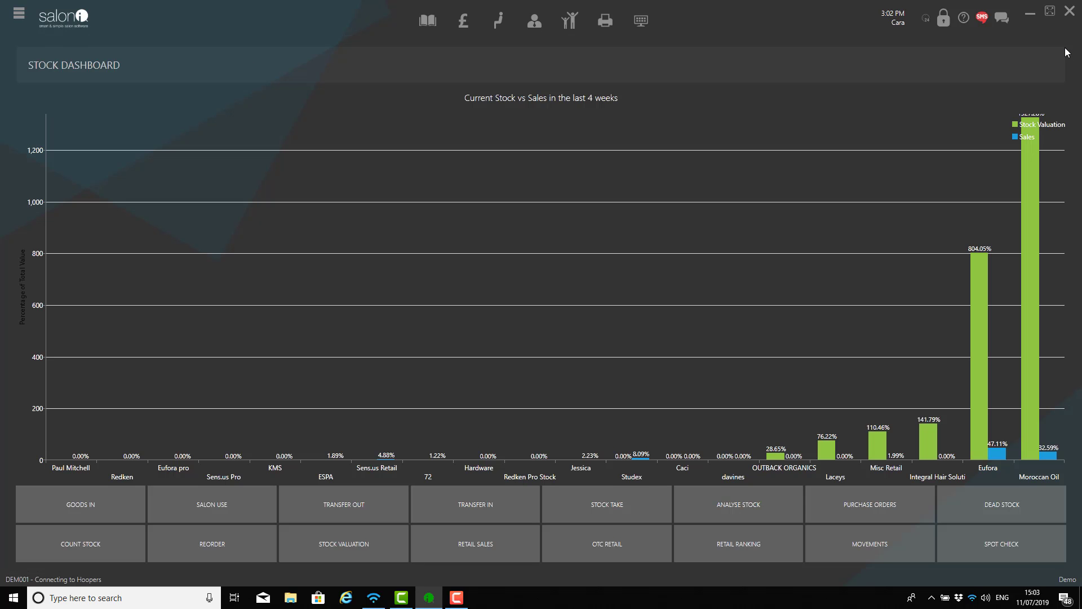